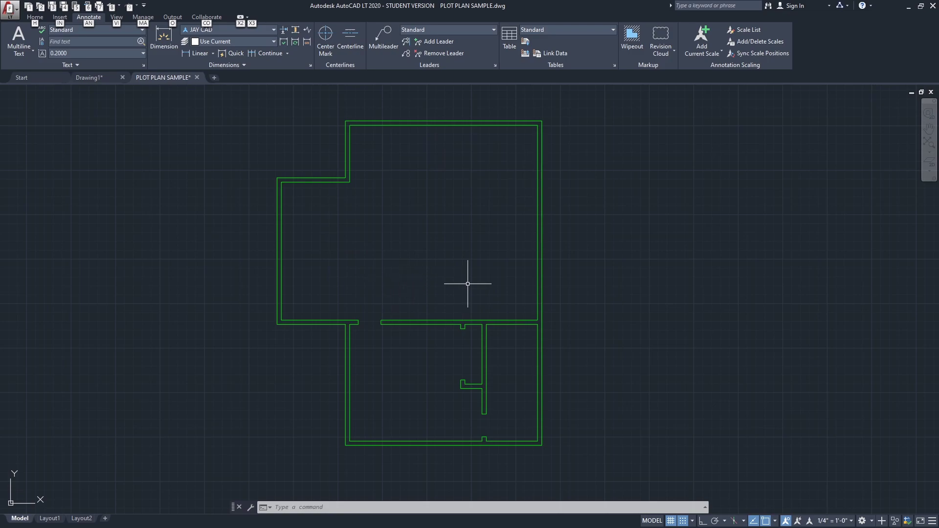
- From the Start page, open the Select File dialog on the Sample drawings folder
middle_drag(342, 278, 357, 278)
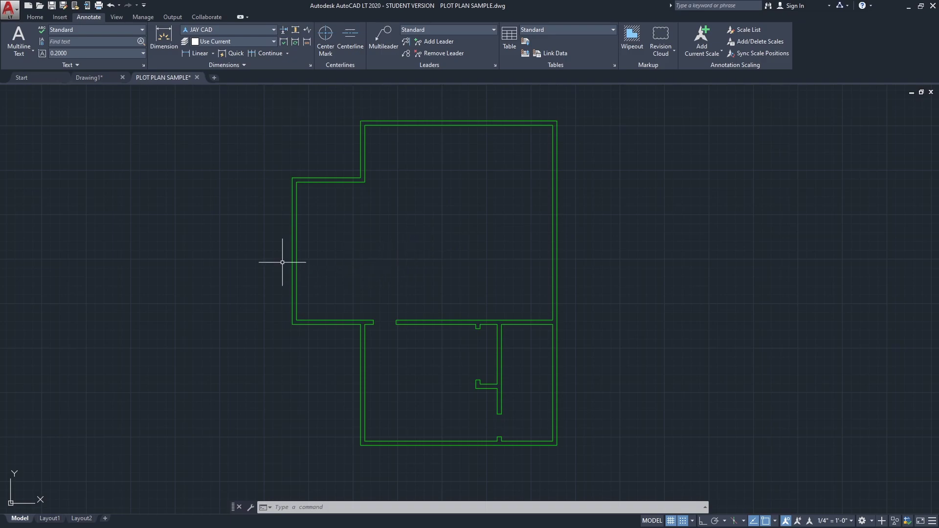
click(34, 78)
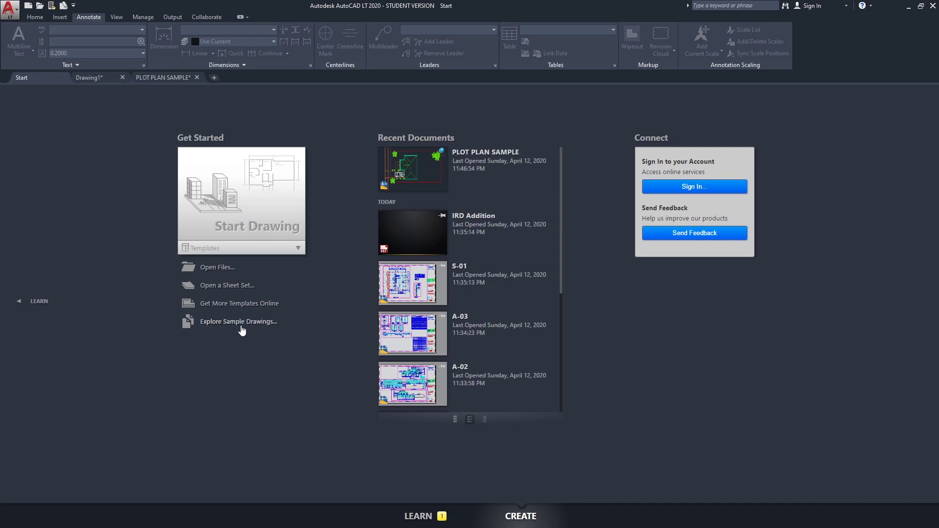
click(239, 326)
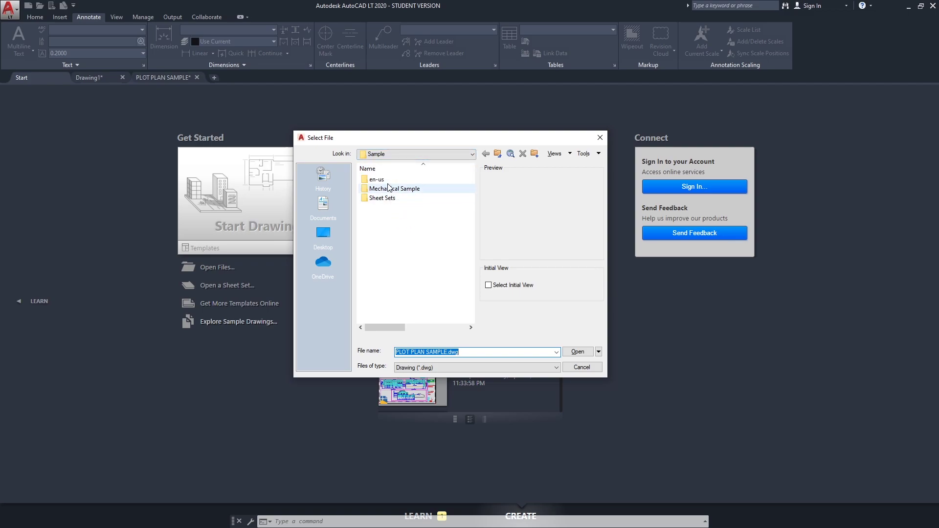
- Go to the en-us > DesignCenter folder and enlarge the file dialog to list every drawing
double_click(377, 180)
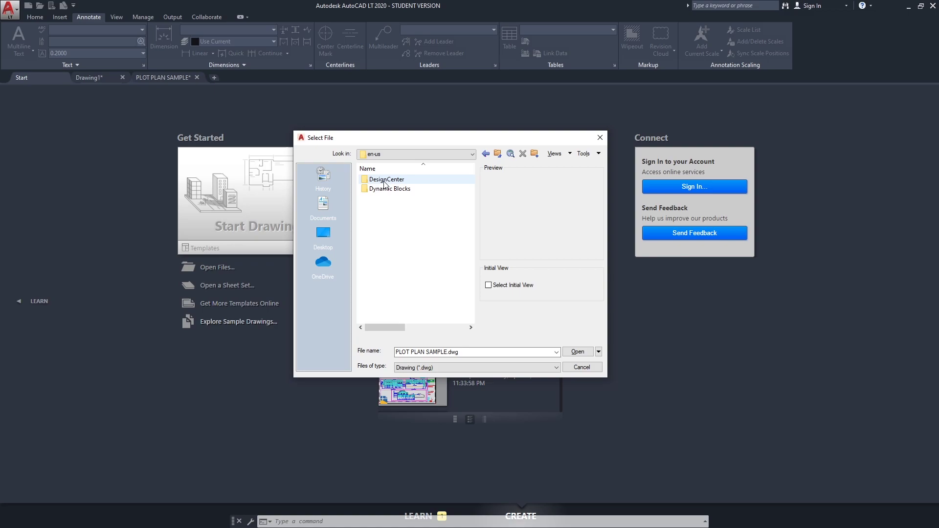
double_click(383, 180)
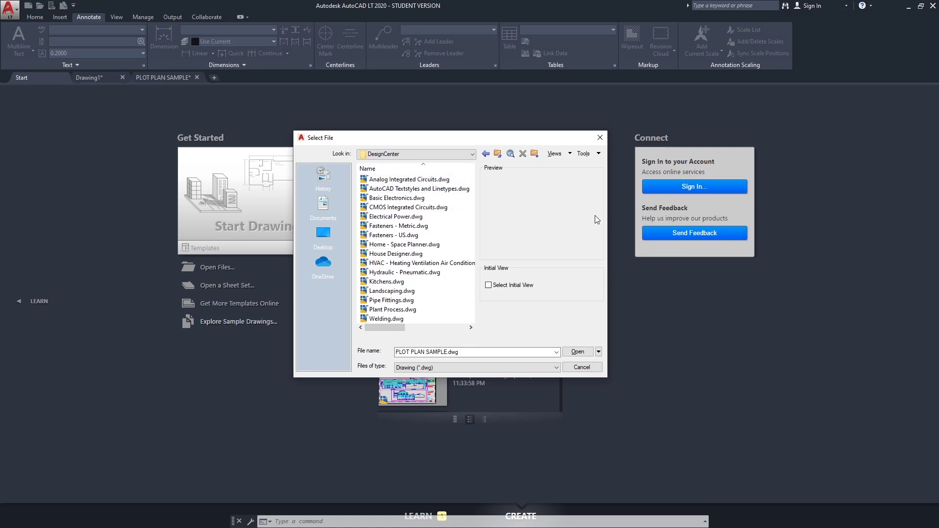
drag(608, 198, 704, 198)
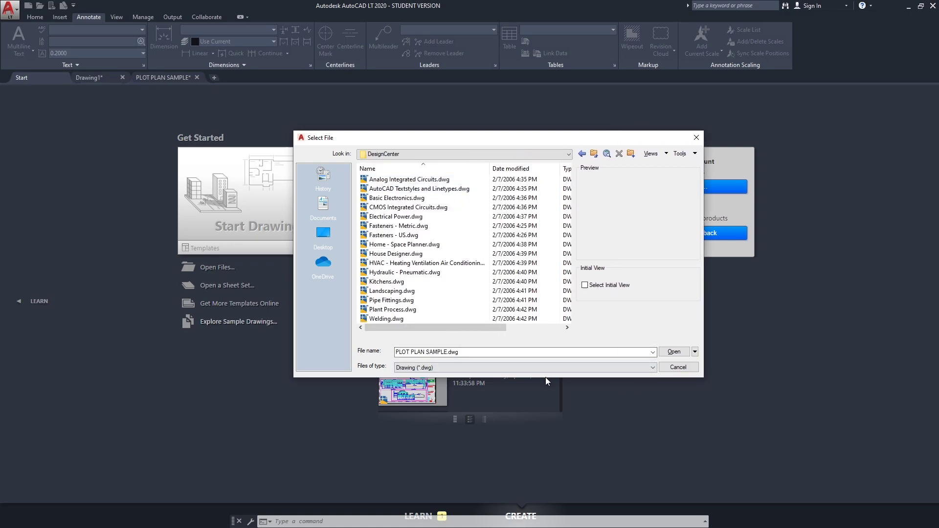
drag(542, 379, 542, 423)
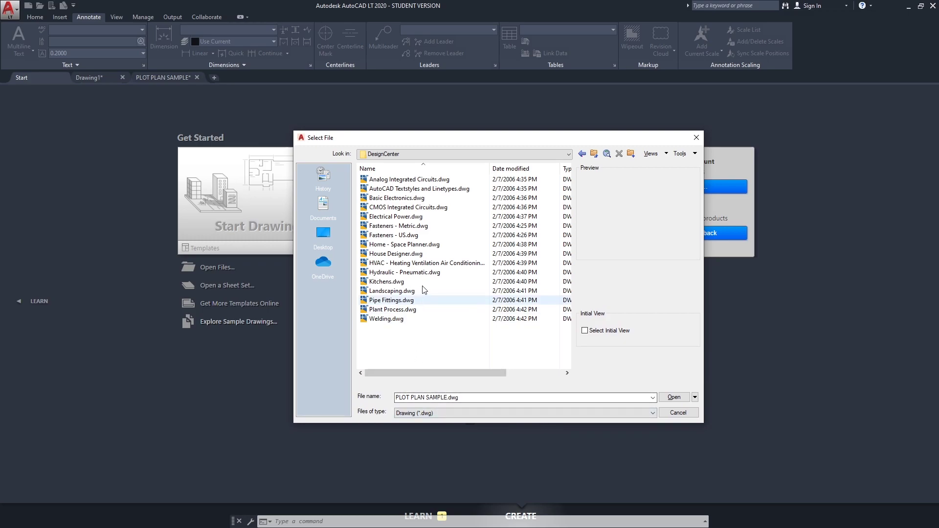
drag(489, 169, 488, 168)
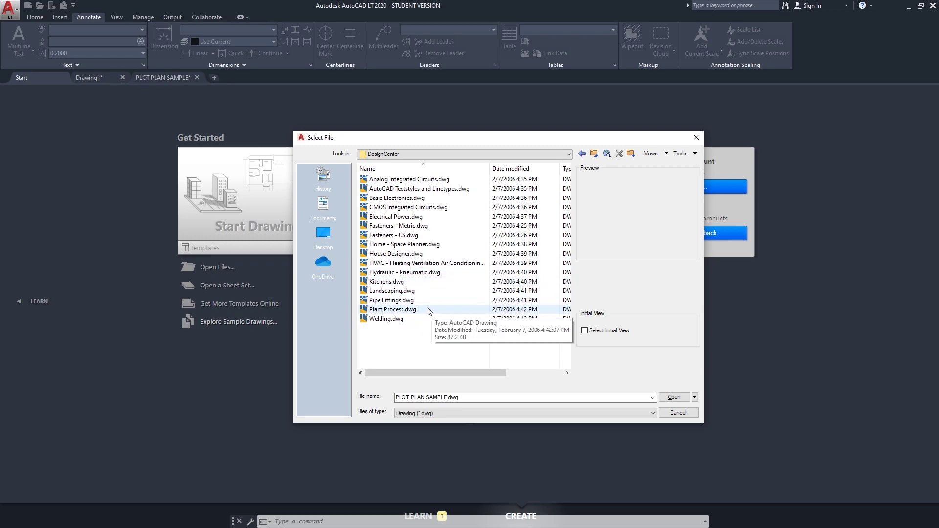
- Preview several DesignCenter samples, then open Home - Space Planner.dwg
click(400, 247)
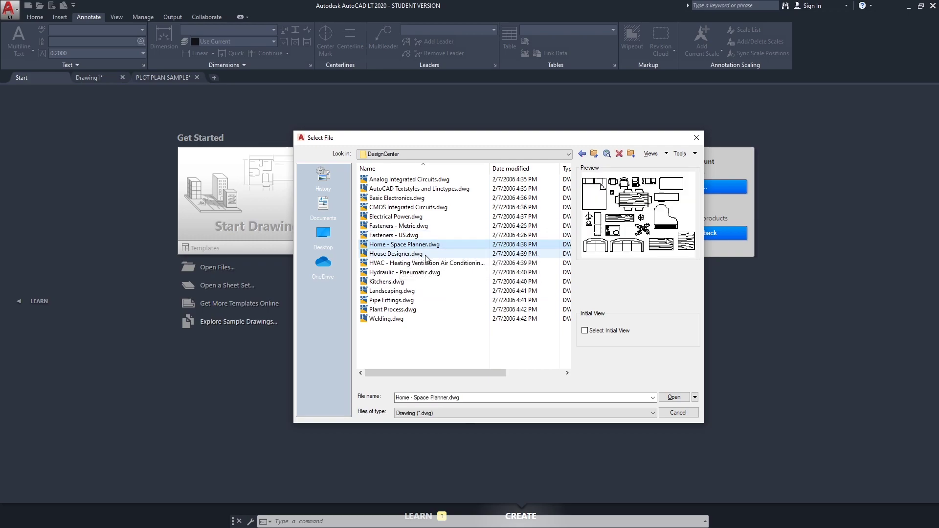
click(399, 256)
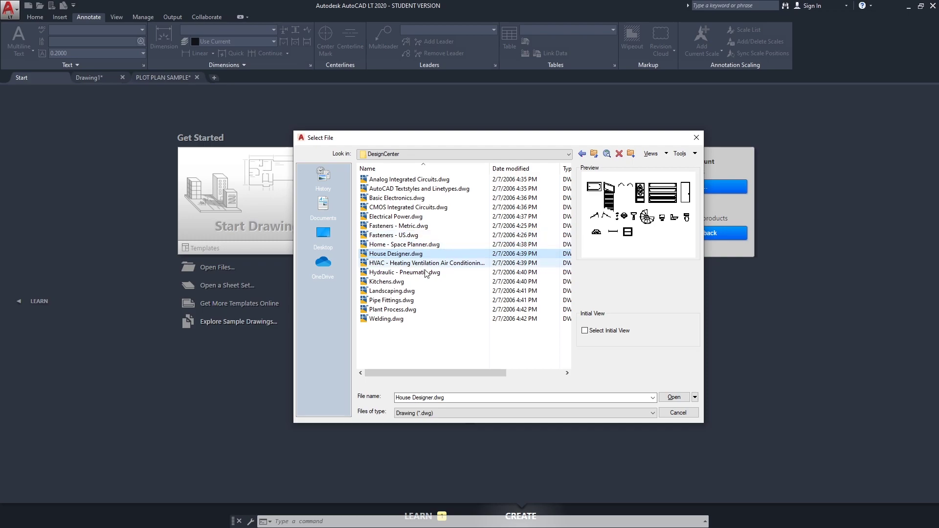
click(416, 283)
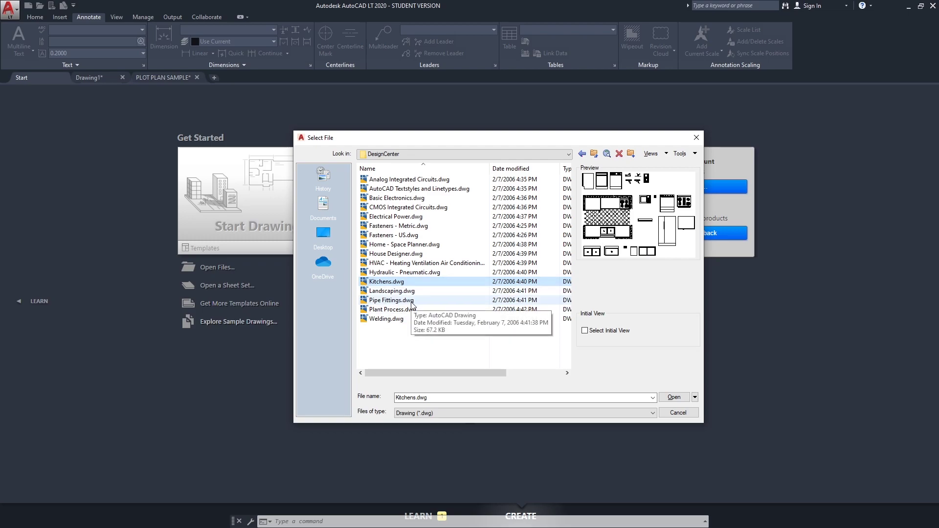
click(390, 292)
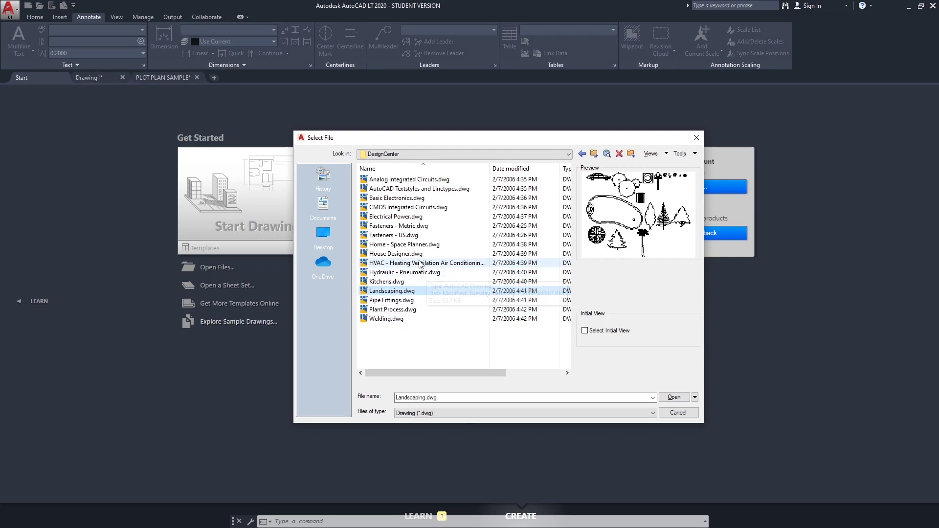
click(411, 180)
click(404, 188)
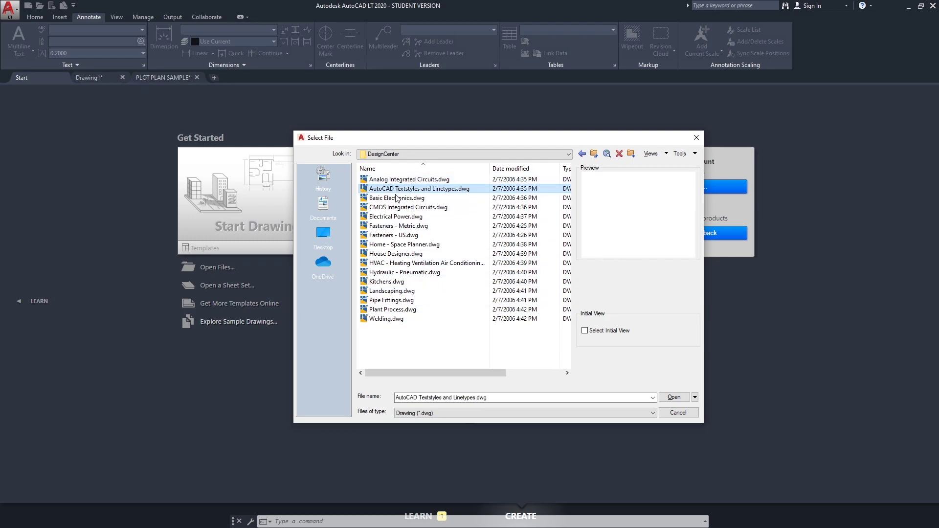
click(396, 199)
click(398, 207)
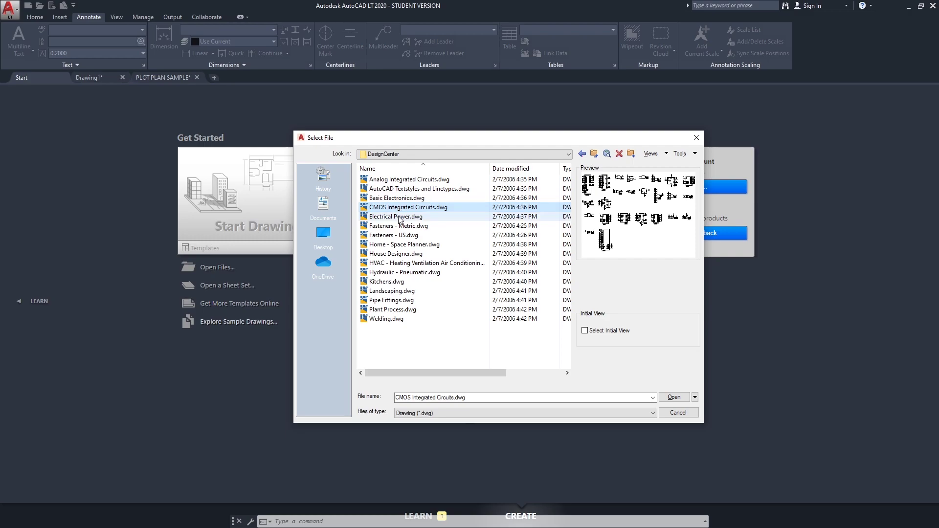
click(398, 217)
click(403, 226)
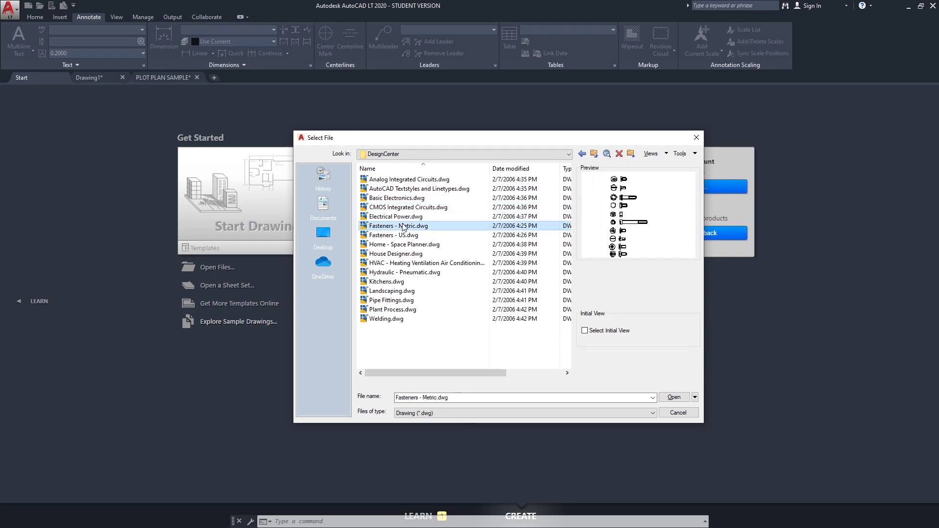
click(402, 235)
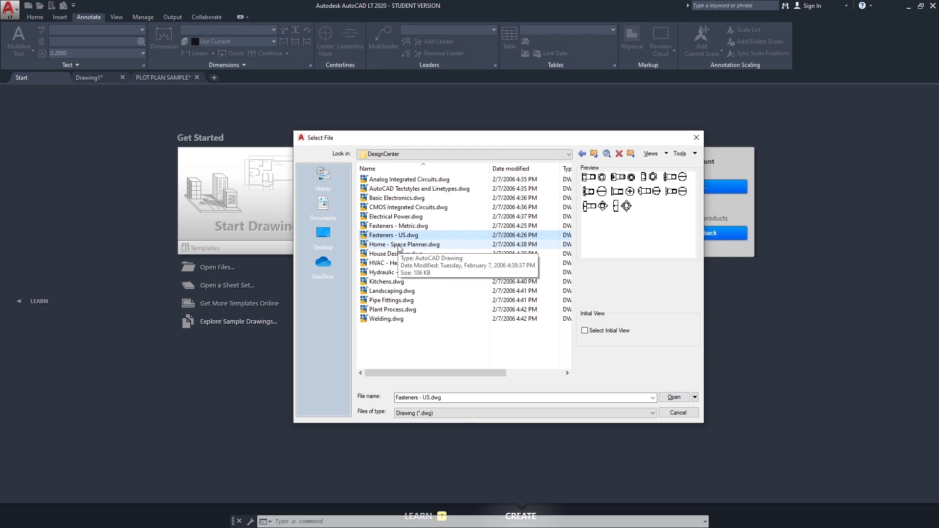
click(399, 244)
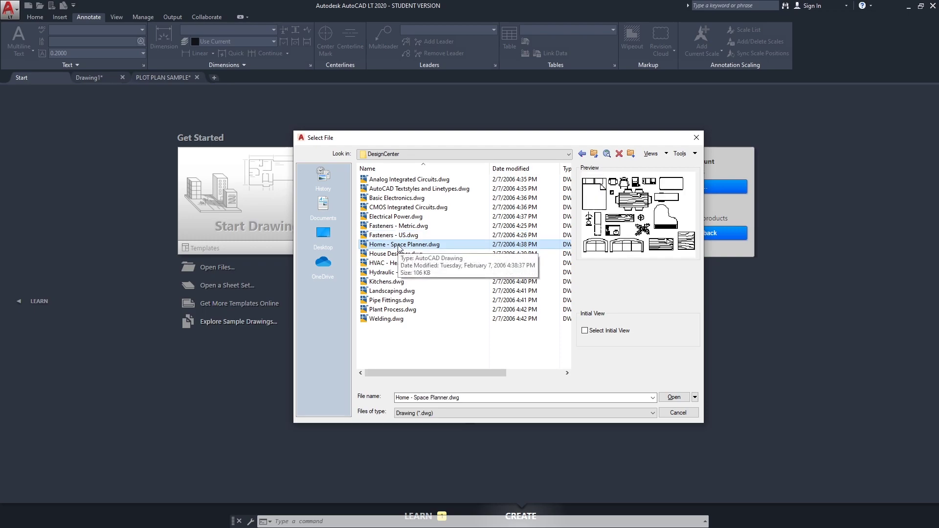
click(671, 399)
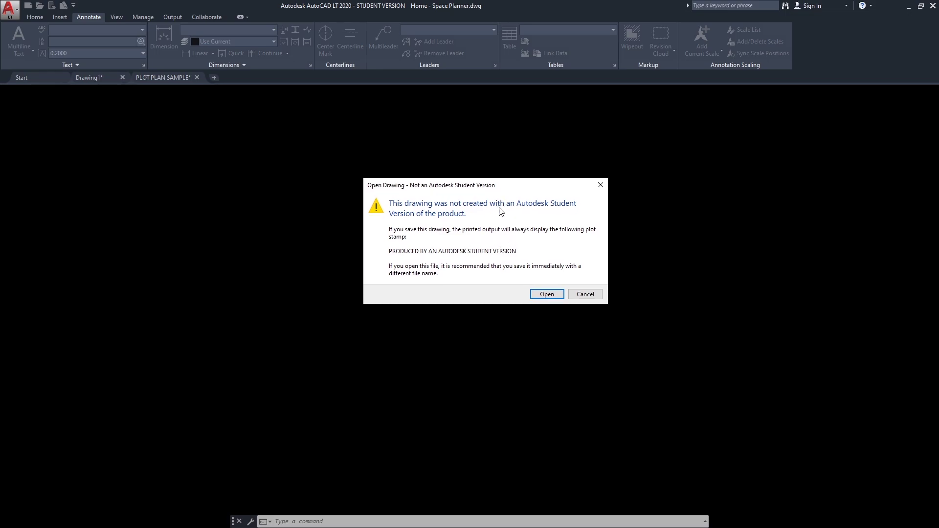
- Accept the student-version warning and zoom and pan around the Space Planner furniture blocks
click(546, 294)
scroll(375, 202, up, 2)
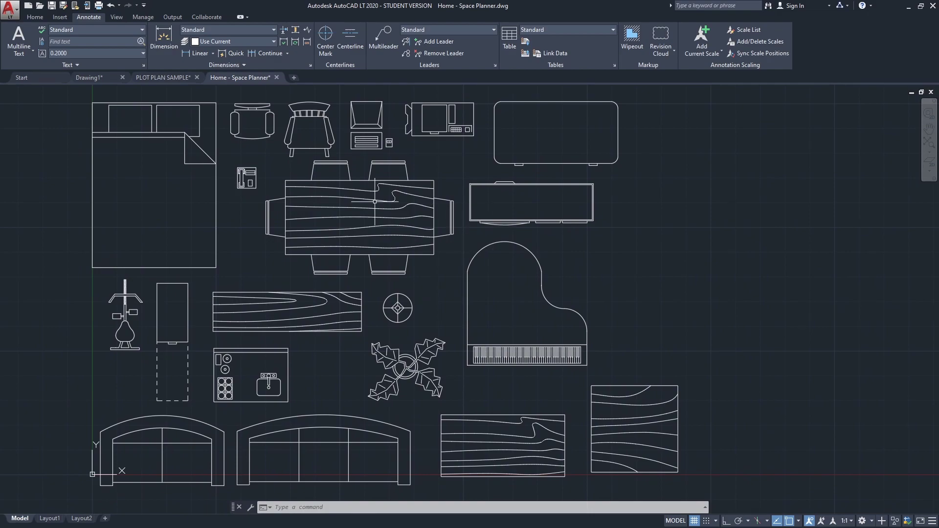
scroll(188, 230, up, 1)
scroll(240, 220, down, 2)
middle_drag(240, 220, 275, 253)
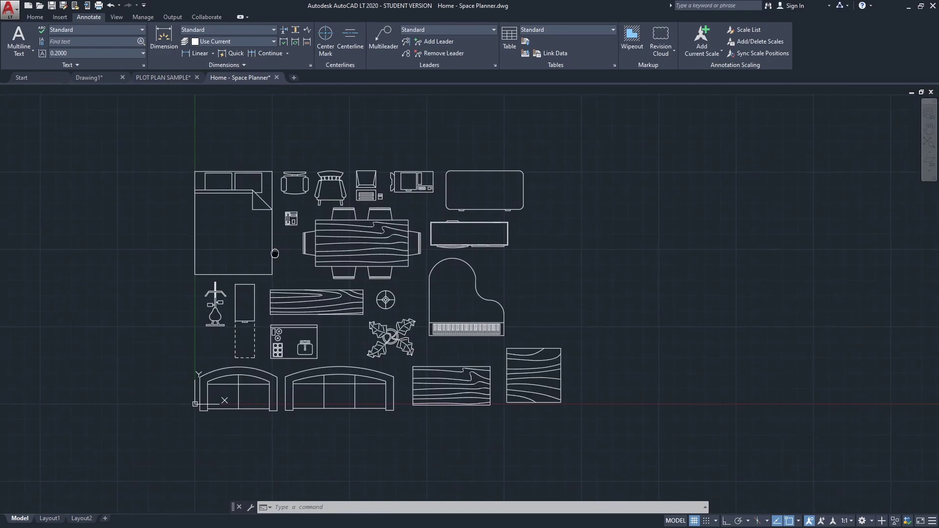
scroll(246, 315, up, 2)
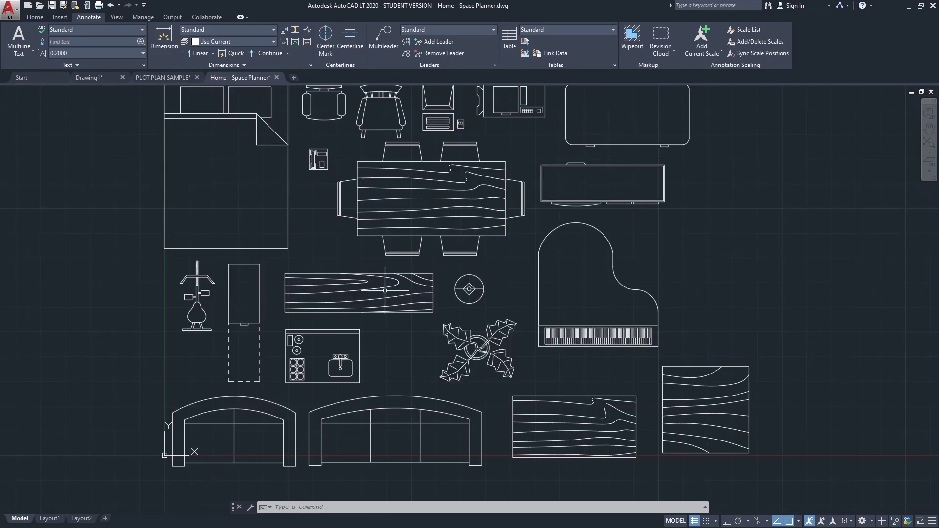
scroll(330, 298, down, 2)
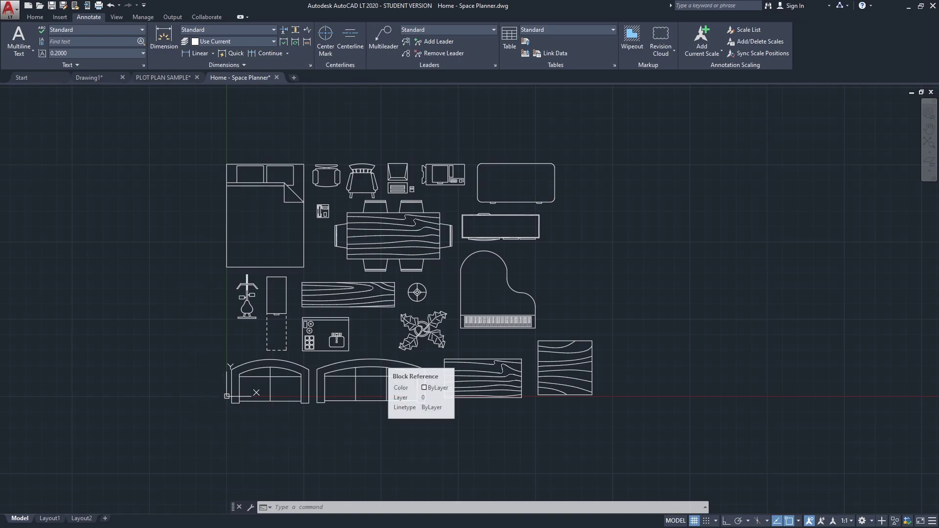
- Copy the middle sofa from Space Planner and paste it by the plot plan's large-room left wall
click(380, 360)
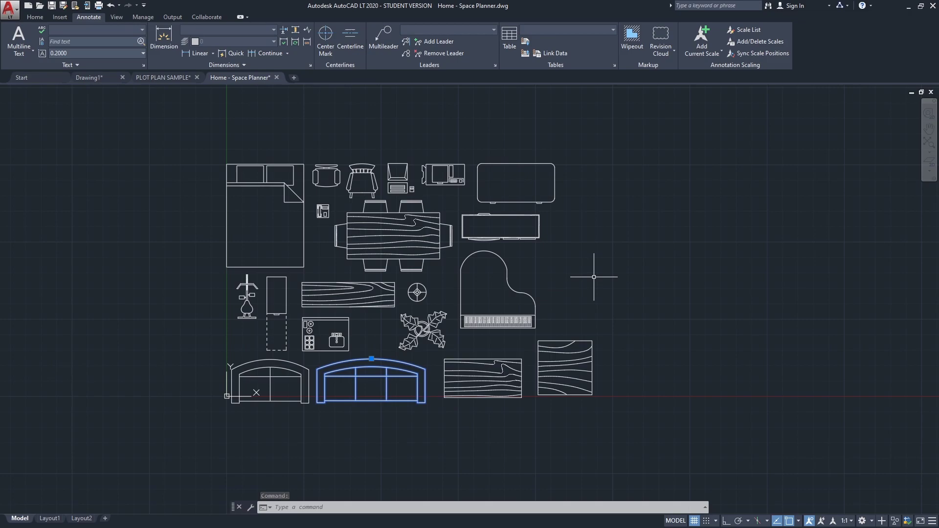
key(ctrl+c)
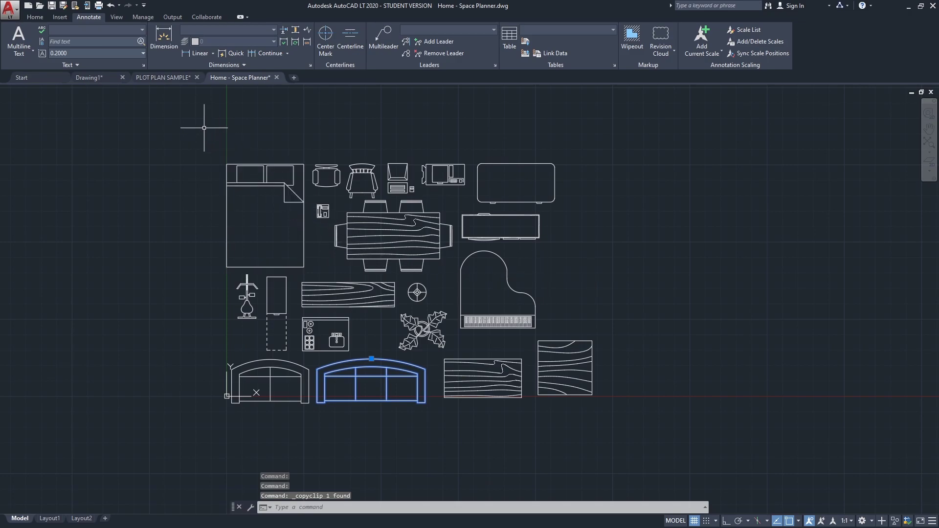
click(151, 77)
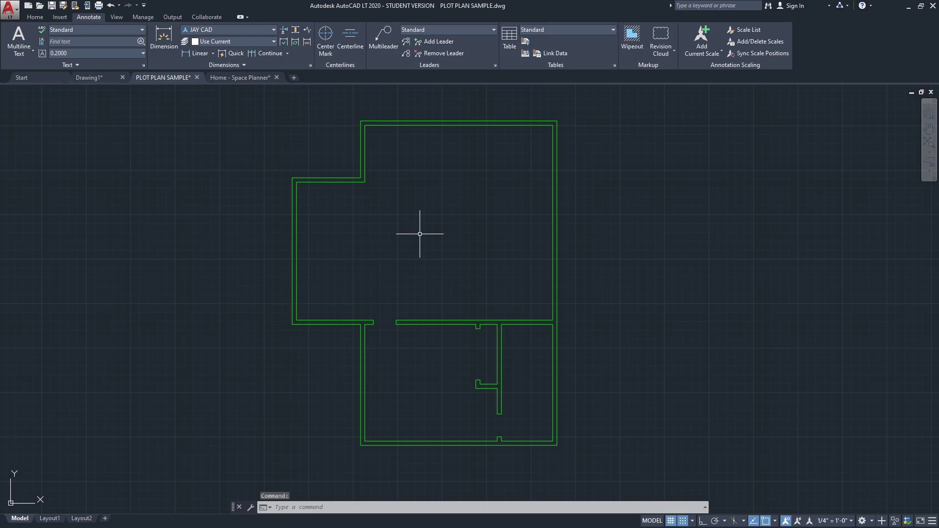
key(ctrl+v)
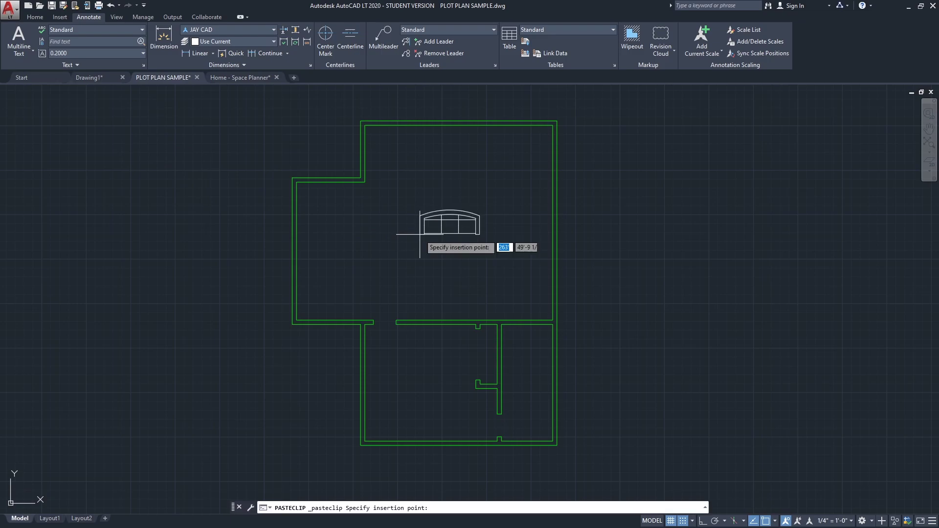
click(304, 213)
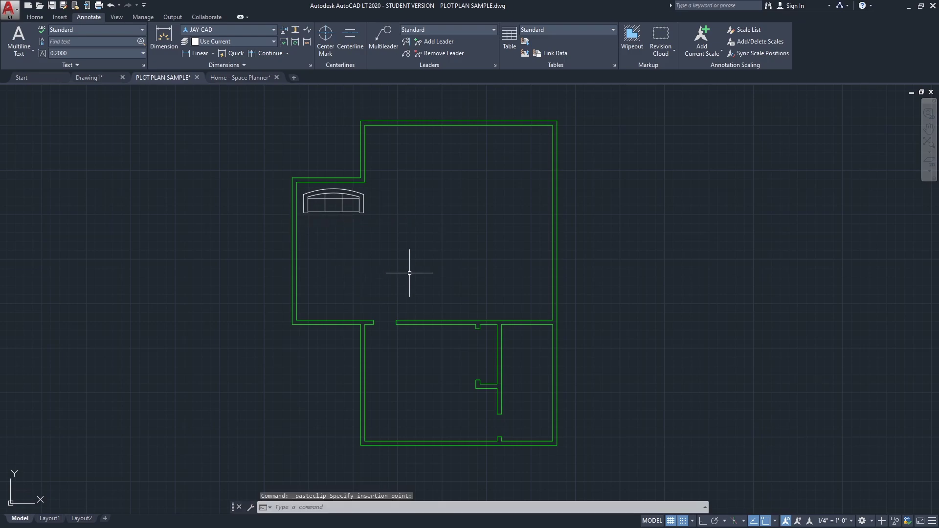
- Copy the grand piano and paste it into the plot plan's upper room
click(241, 78)
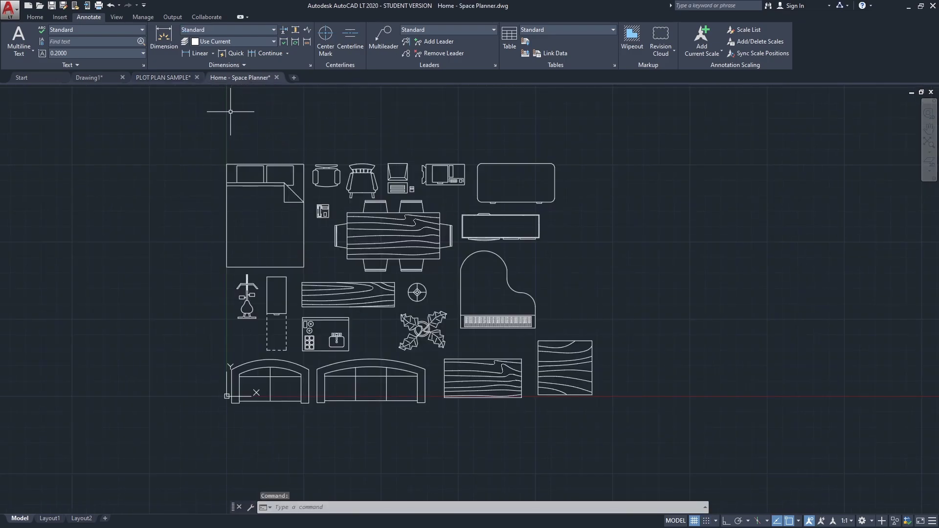
click(547, 279)
click(488, 294)
key(ctrl+c)
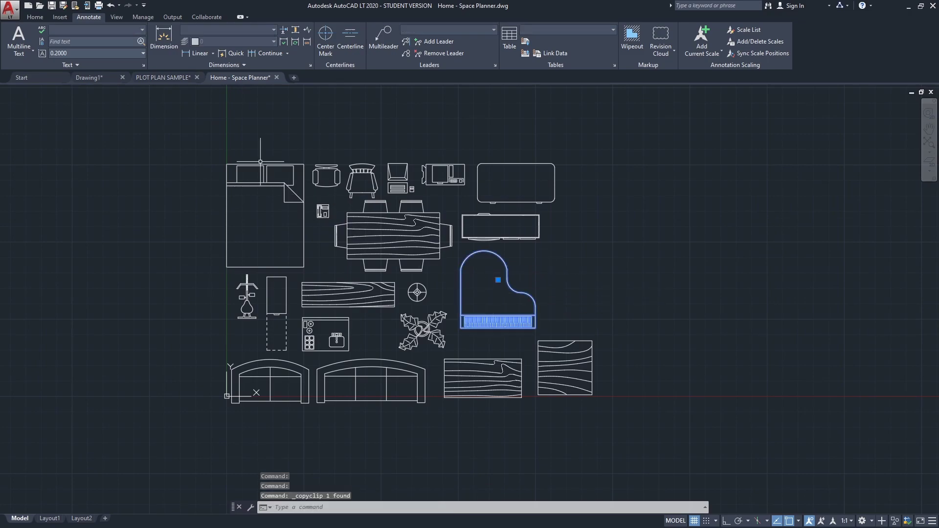
click(160, 76)
key(ctrl+v)
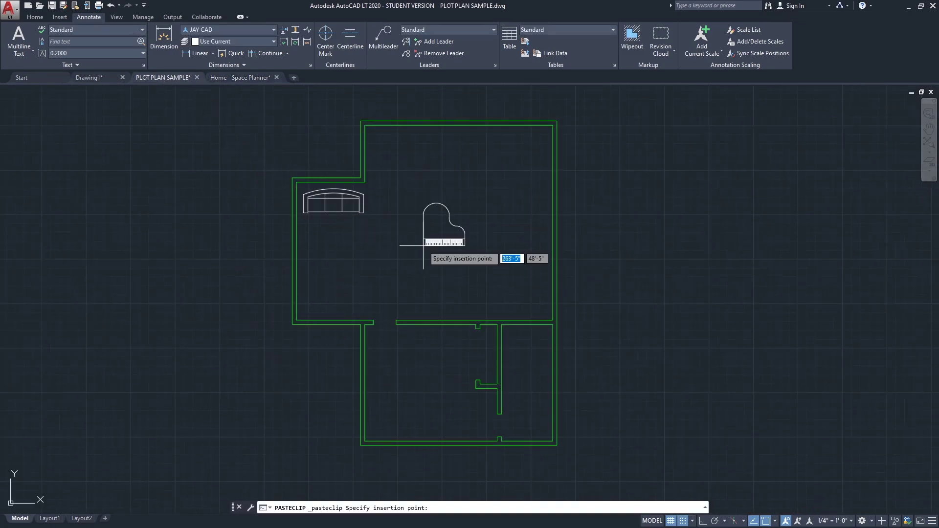
click(468, 249)
click(512, 220)
click(501, 226)
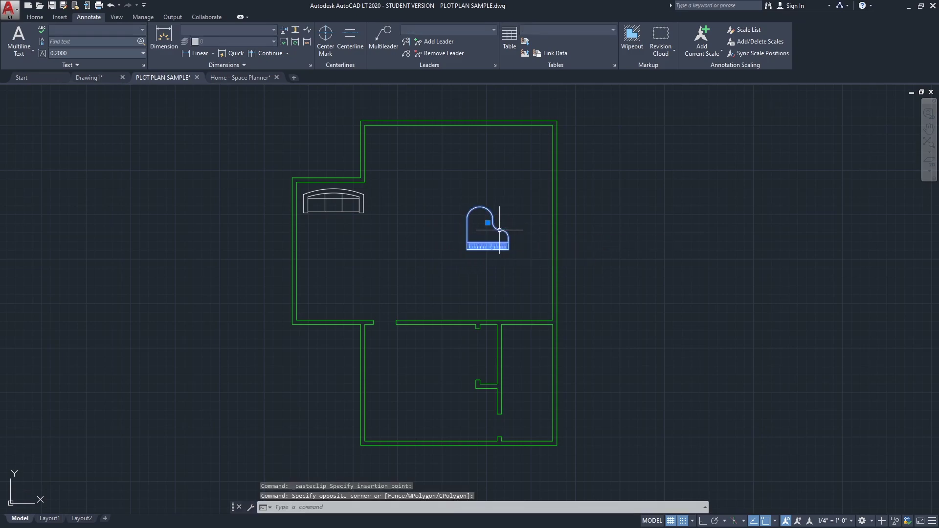
key(Escape)
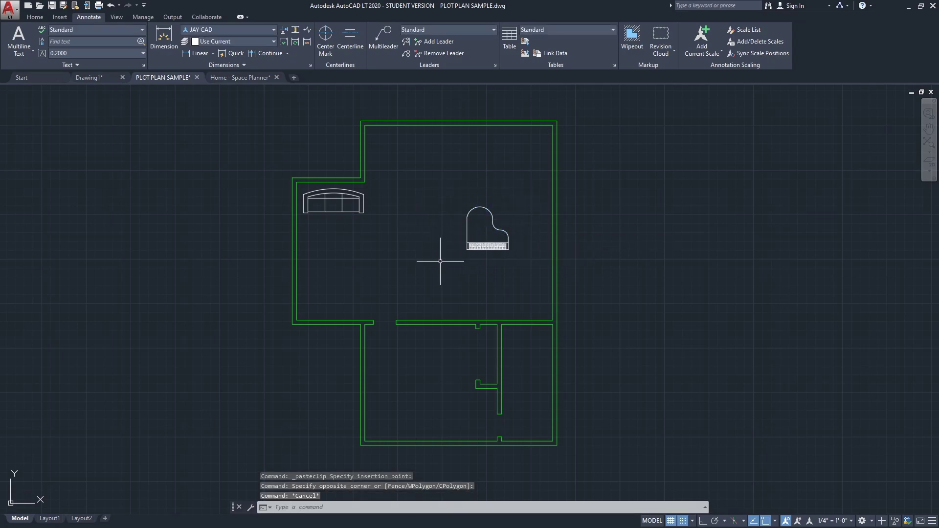
click(229, 78)
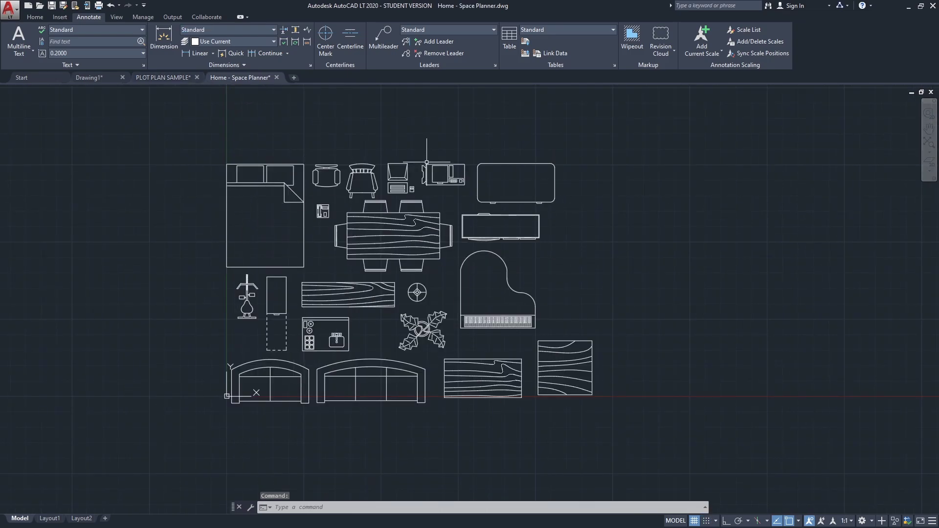
- Browse the sample drawings to en-us > DesignCenter and open House Designer.dwg
click(29, 79)
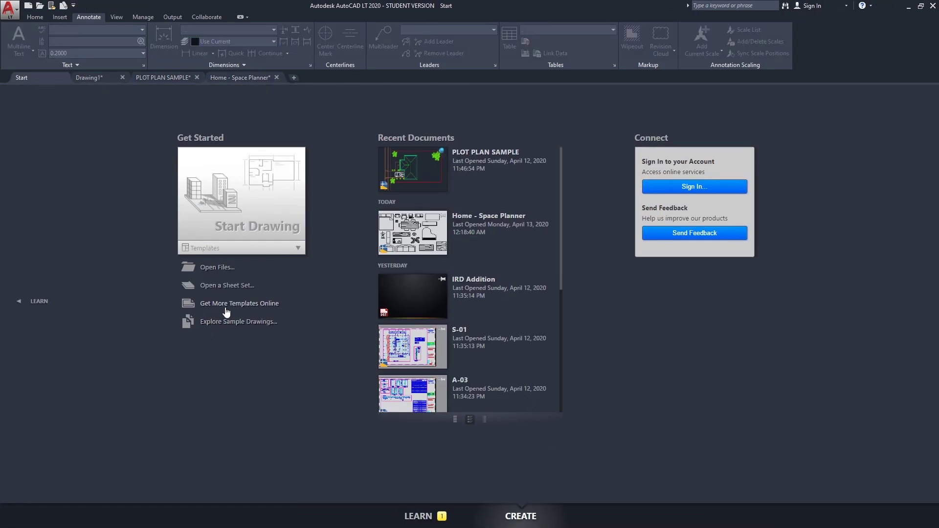
click(237, 322)
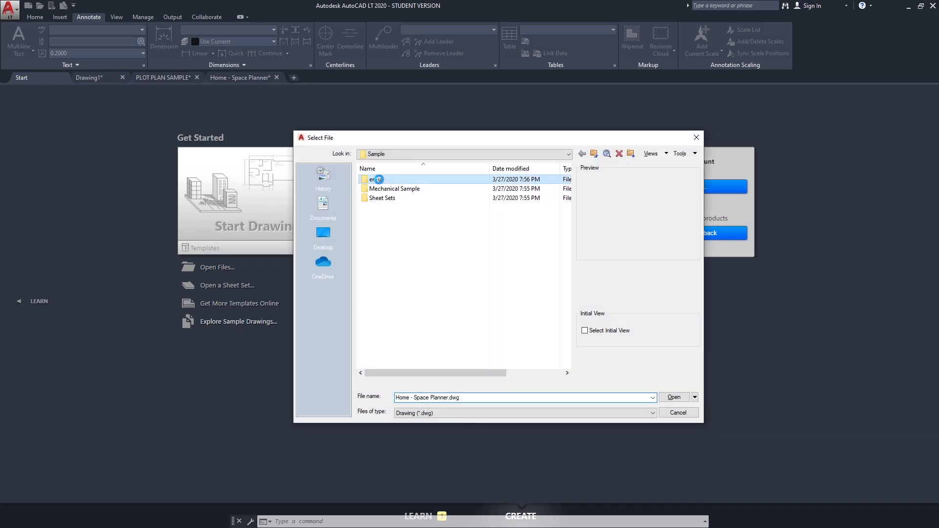
double_click(379, 179)
double_click(390, 180)
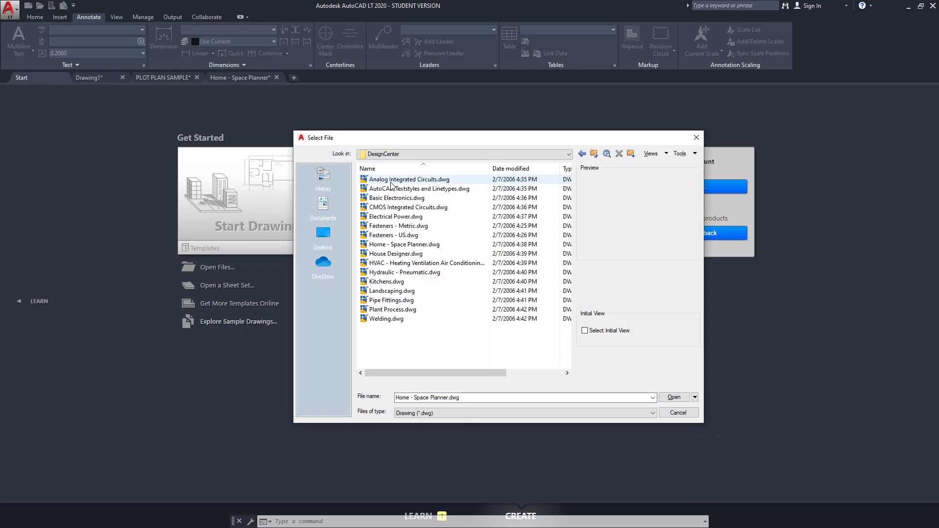
click(410, 244)
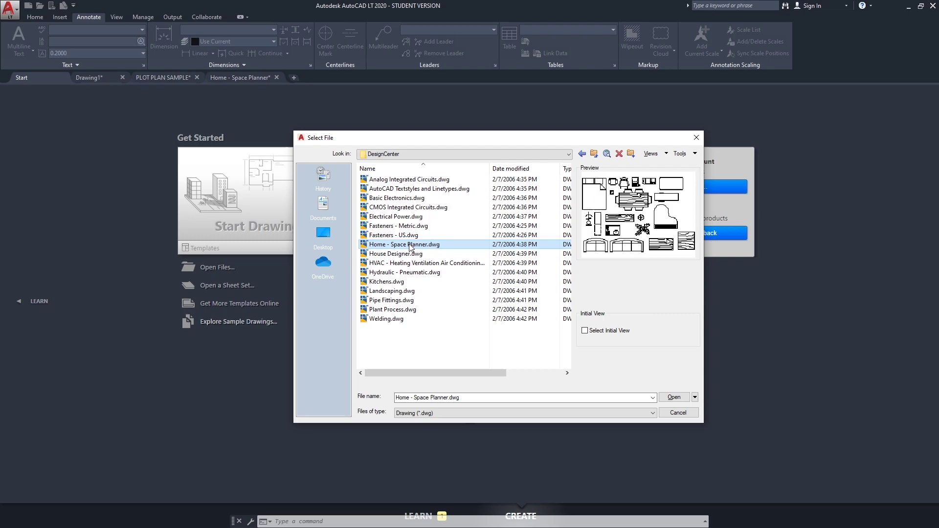
click(414, 255)
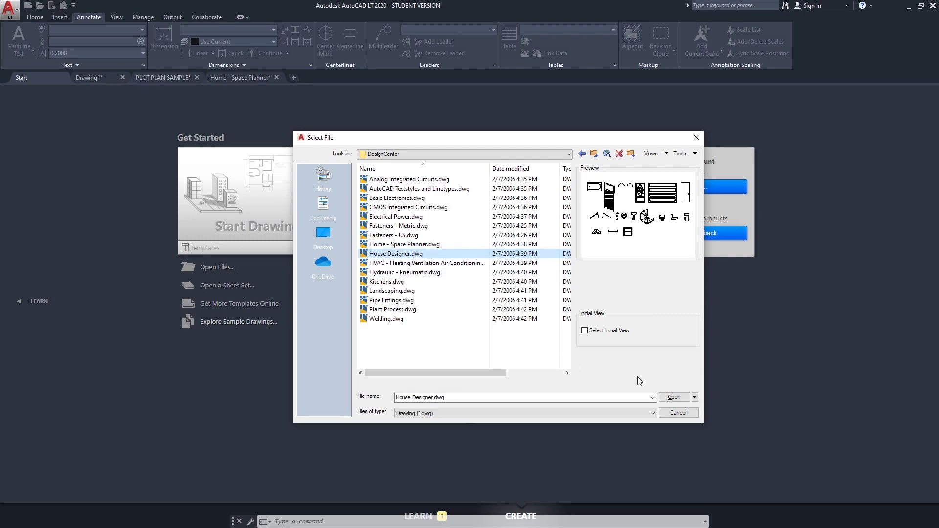
click(673, 397)
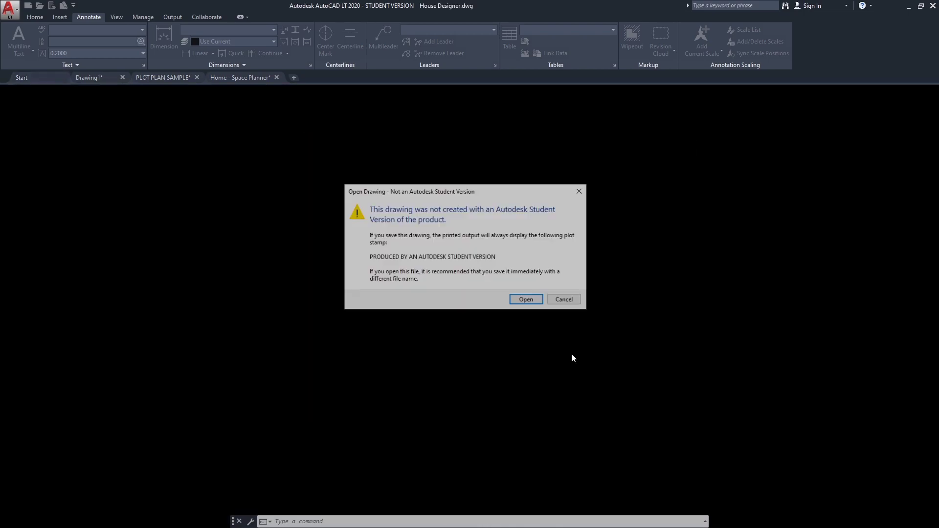
- Confirm the warning, then select and copy the right-hand toilet in House Designer
click(526, 300)
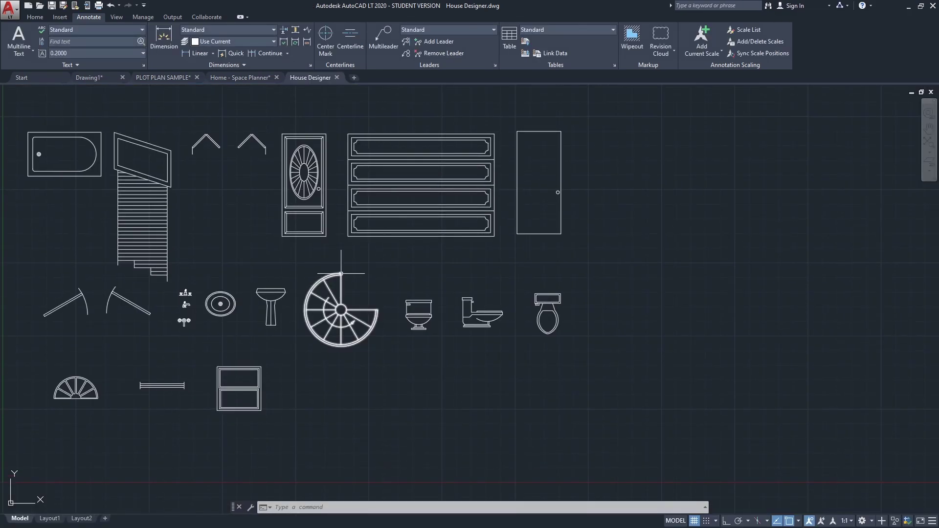
middle_drag(296, 269, 334, 248)
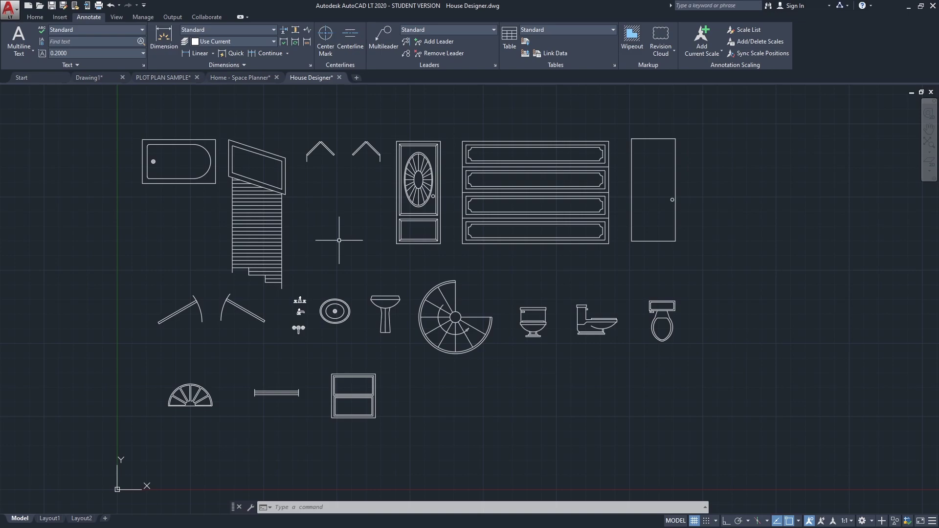
middle_drag(312, 233, 334, 240)
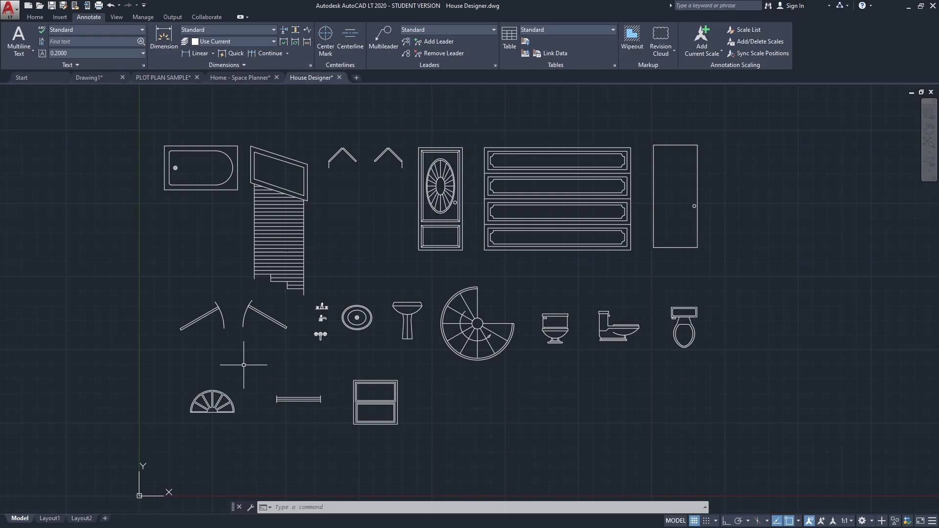
scroll(665, 375, up, 2)
click(748, 248)
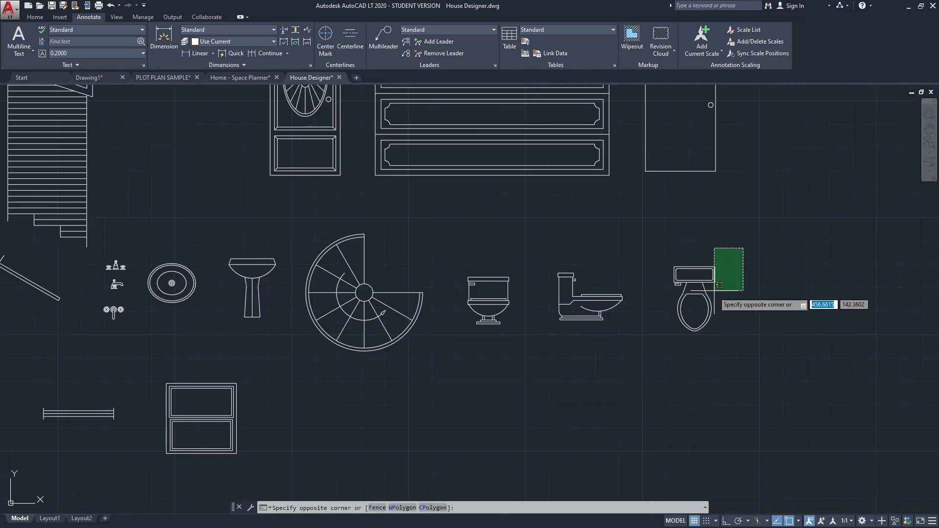
click(707, 283)
scroll(652, 276, down, 2)
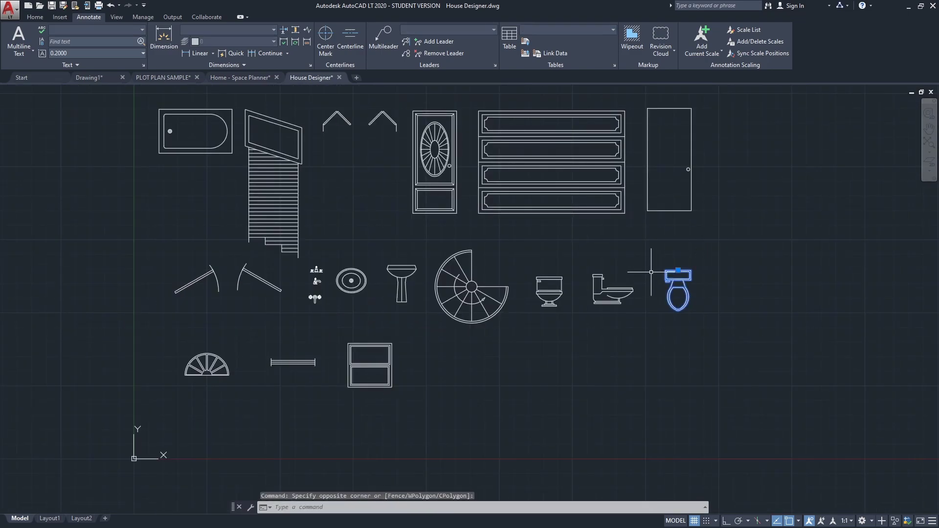
key(ctrl+c)
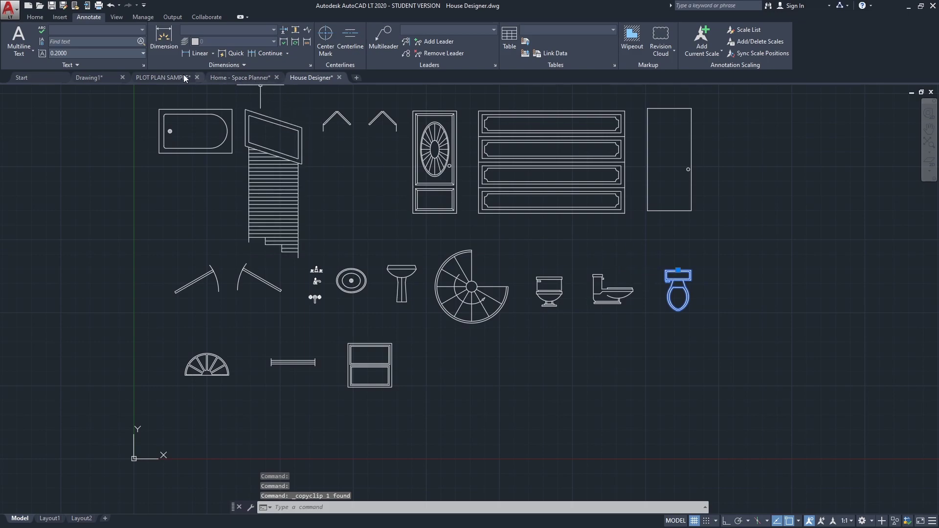
- Paste the toilet into the plot plan's small lower-right room
click(169, 78)
scroll(455, 374, up, 2)
key(ctrl+v)
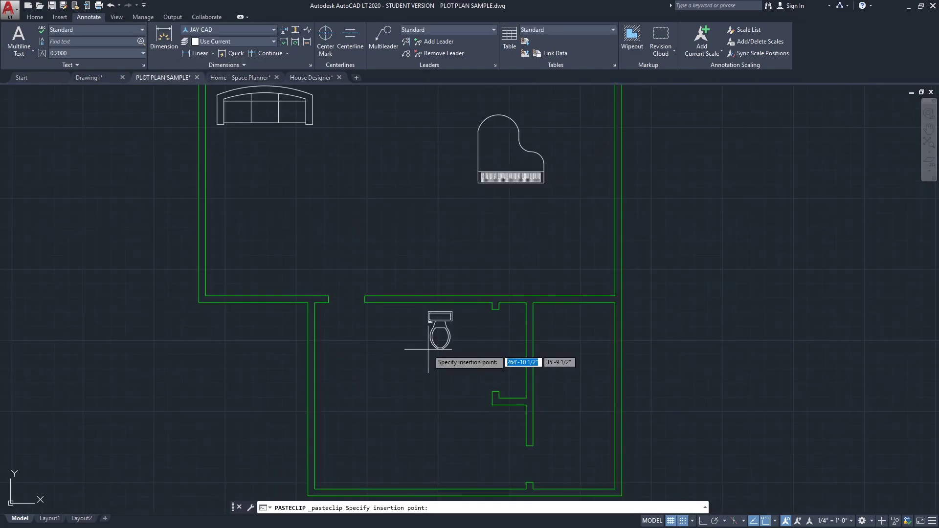
middle_drag(501, 350, 387, 313)
click(445, 310)
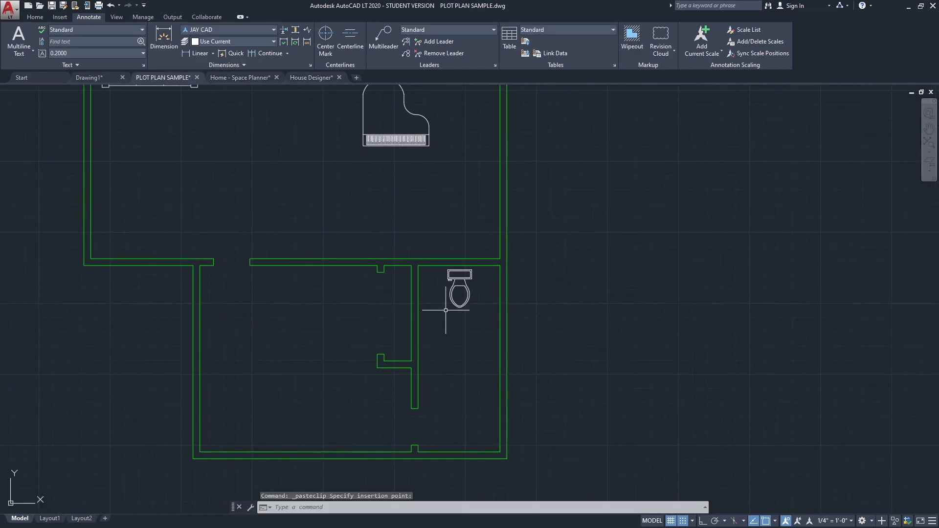
scroll(417, 339, down, 3)
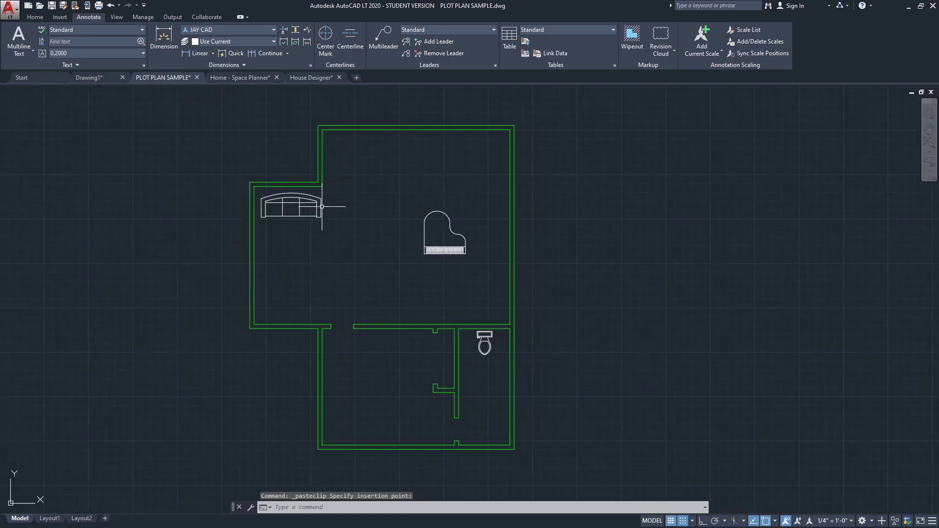
- In House Designer, select the oval sink and the lower faucet set
click(310, 78)
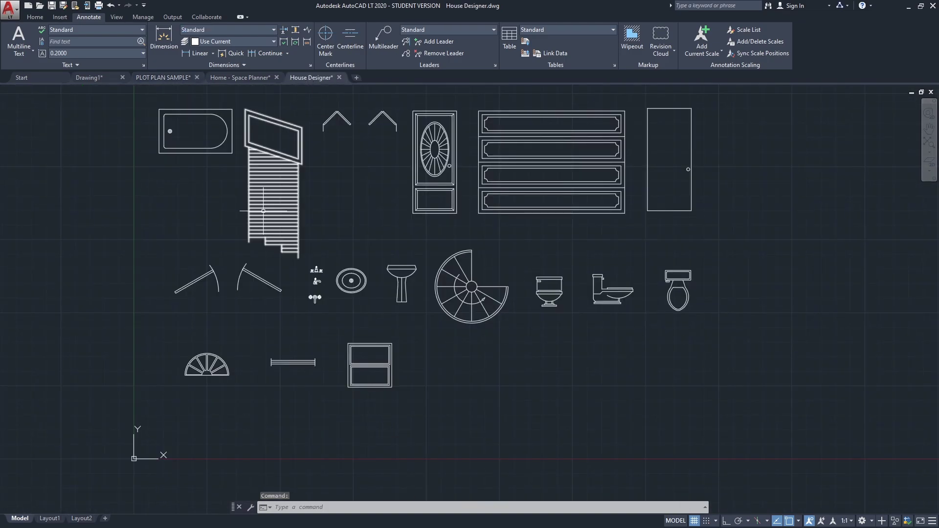
scroll(220, 337, up, 1)
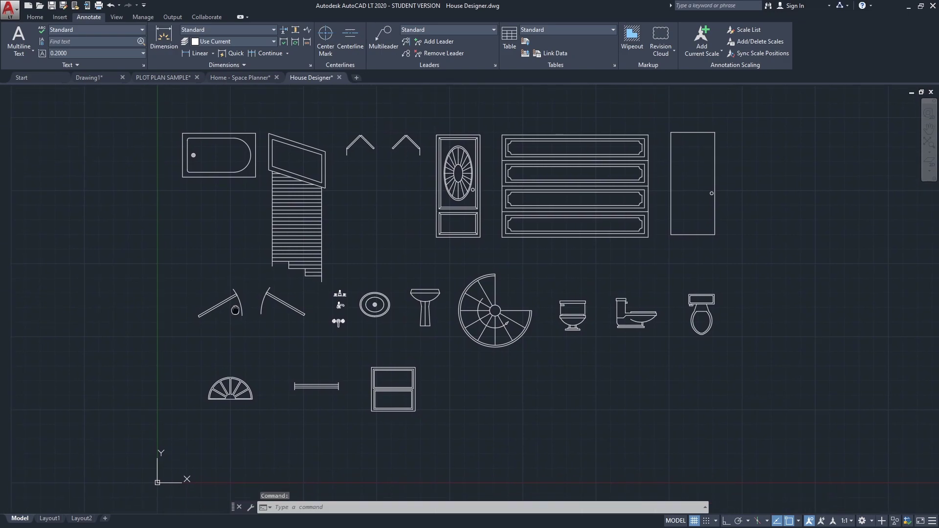
scroll(320, 417, up, 1)
middle_drag(370, 399, 273, 419)
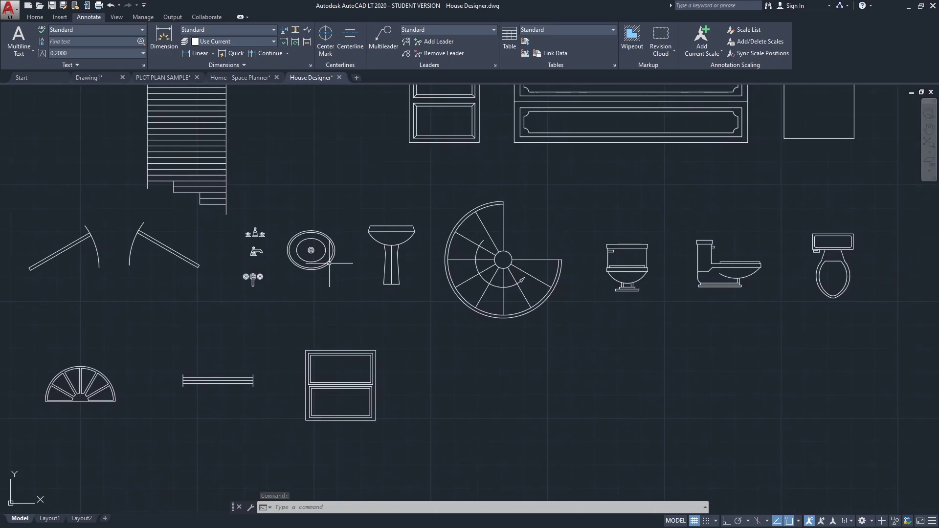
click(305, 255)
scroll(264, 260, up, 6)
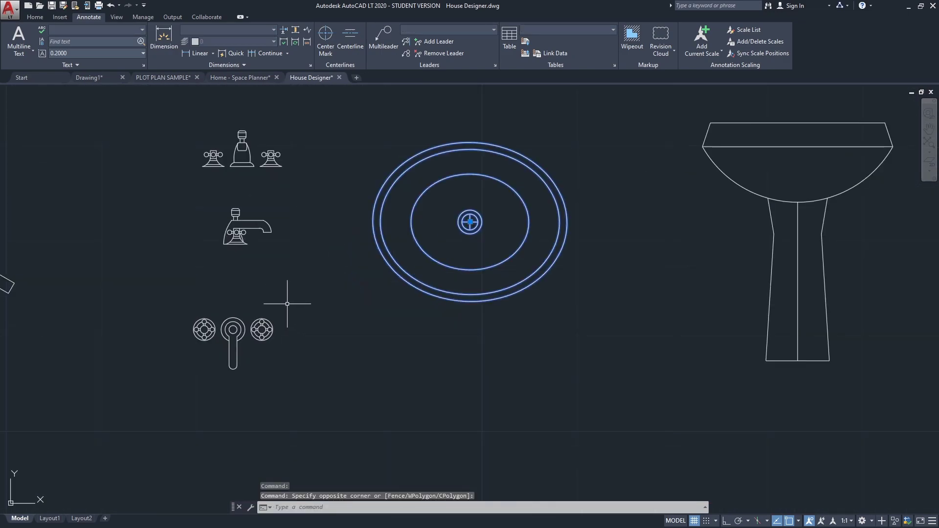
click(312, 274)
click(312, 293)
click(186, 381)
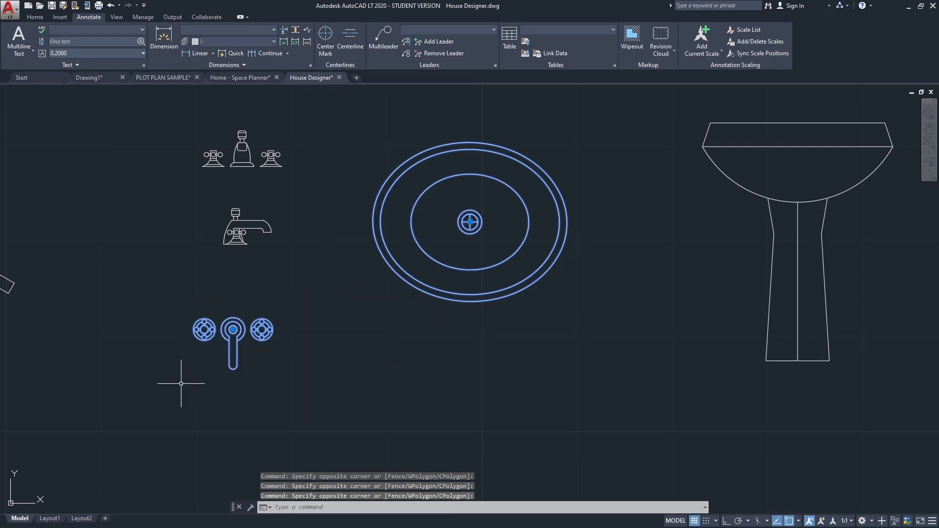
scroll(184, 377, down, 3)
middle_drag(185, 376, 242, 356)
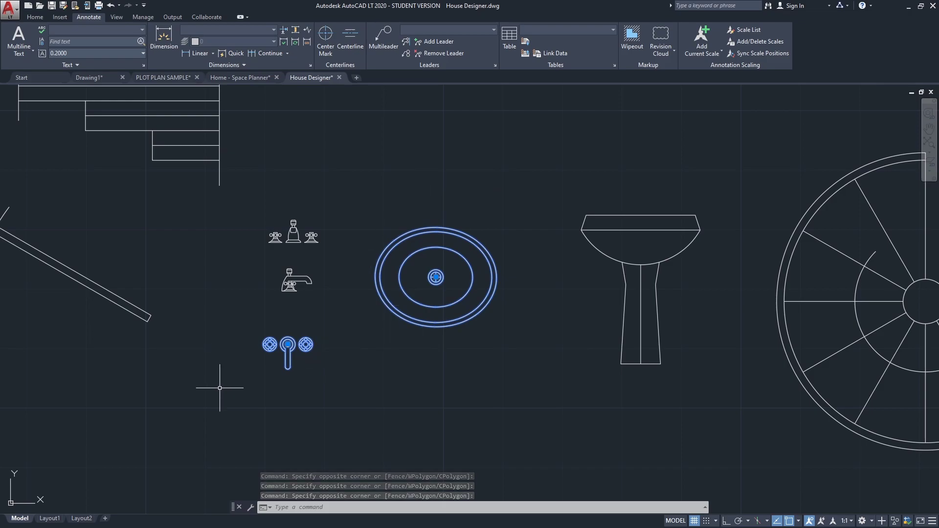
- Start copying the selection from the right-click menu, then cancel it
scroll(269, 365, down, 3)
scroll(280, 355, down, 2)
middle_drag(280, 356, 314, 301)
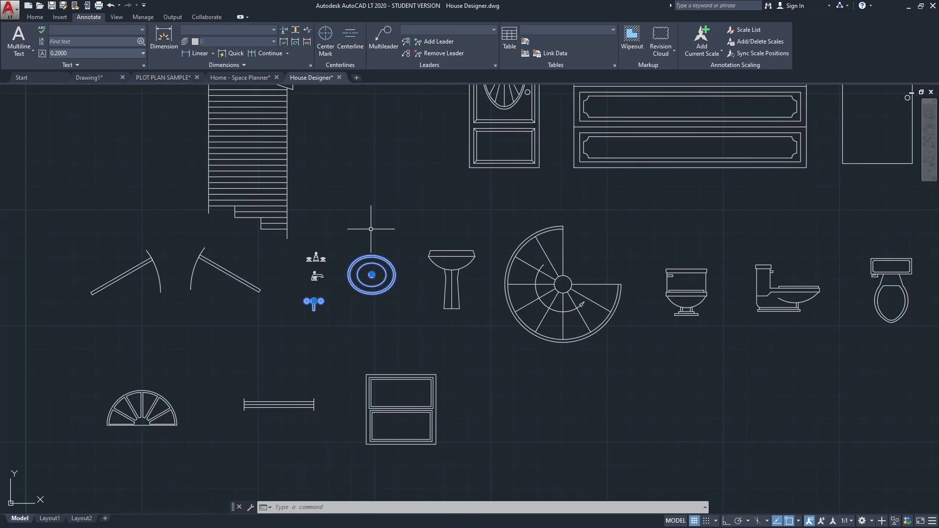
right_click(357, 223)
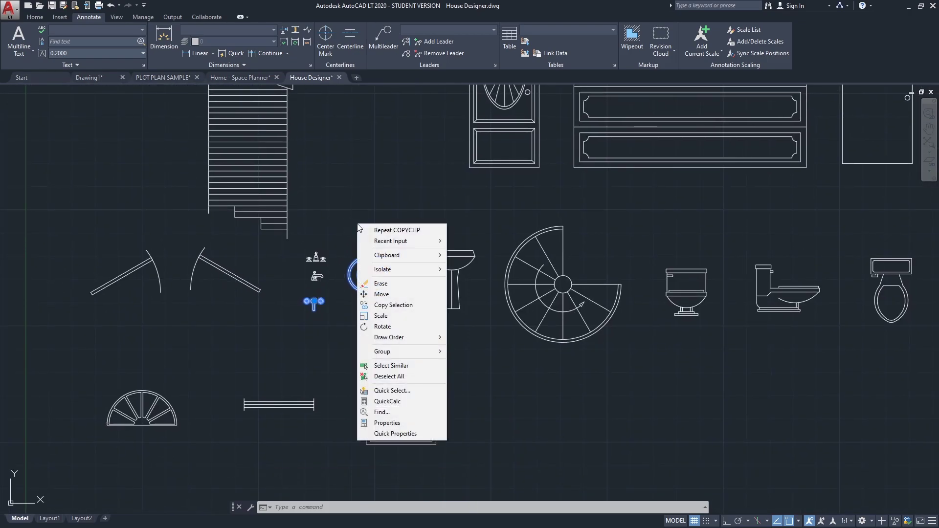
click(393, 305)
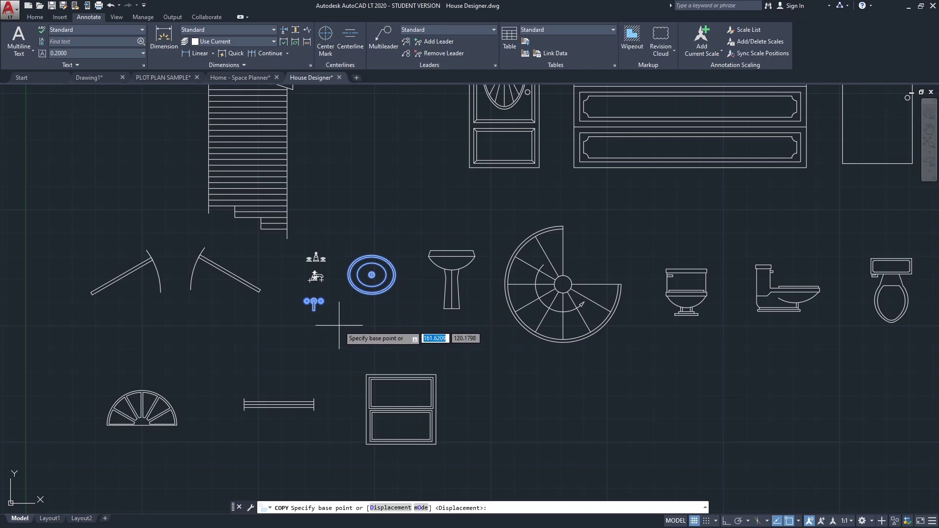
key(Escape)
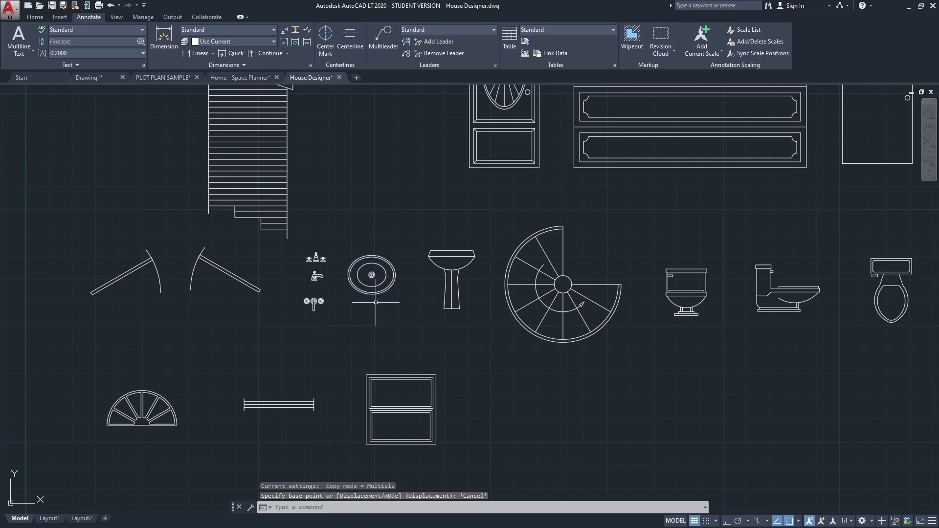
- Reselect the oval sink and its faucet and copy them with Ctrl+C
click(397, 245)
click(351, 296)
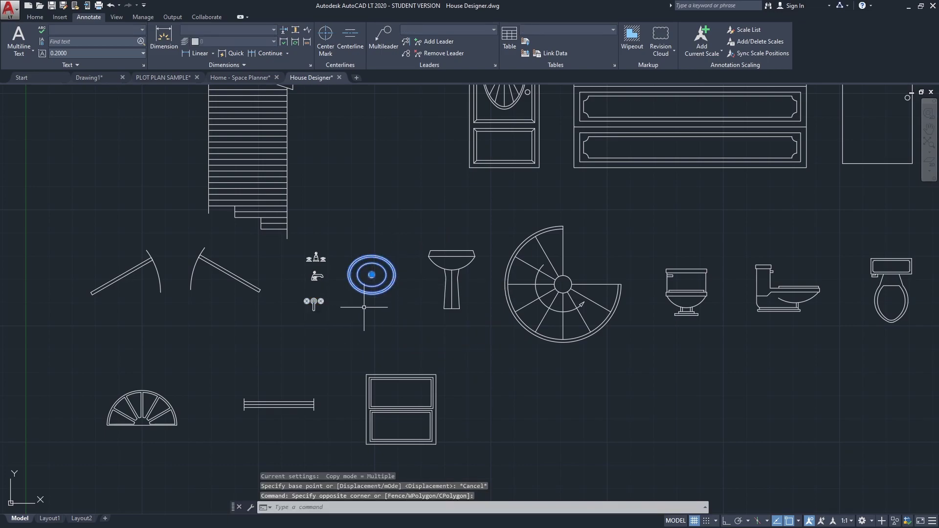
click(327, 294)
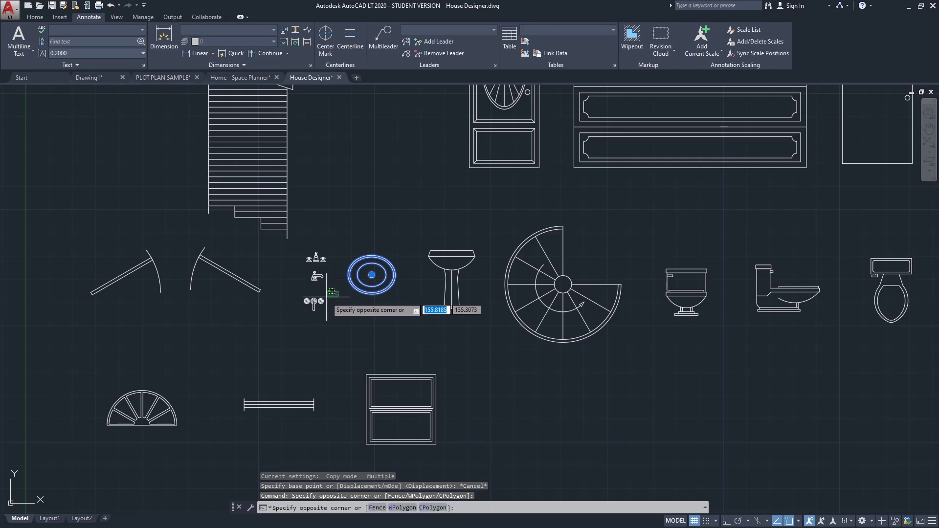
click(296, 316)
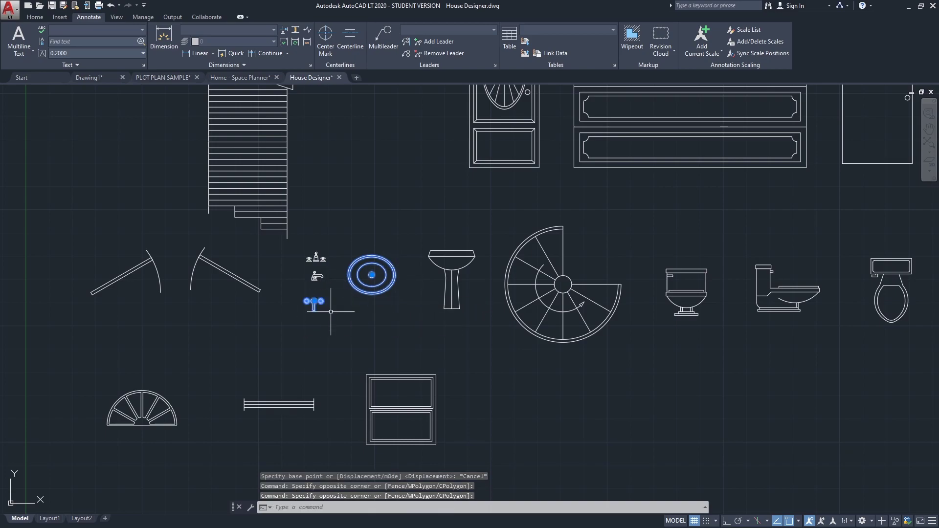
key(ctrl+c)
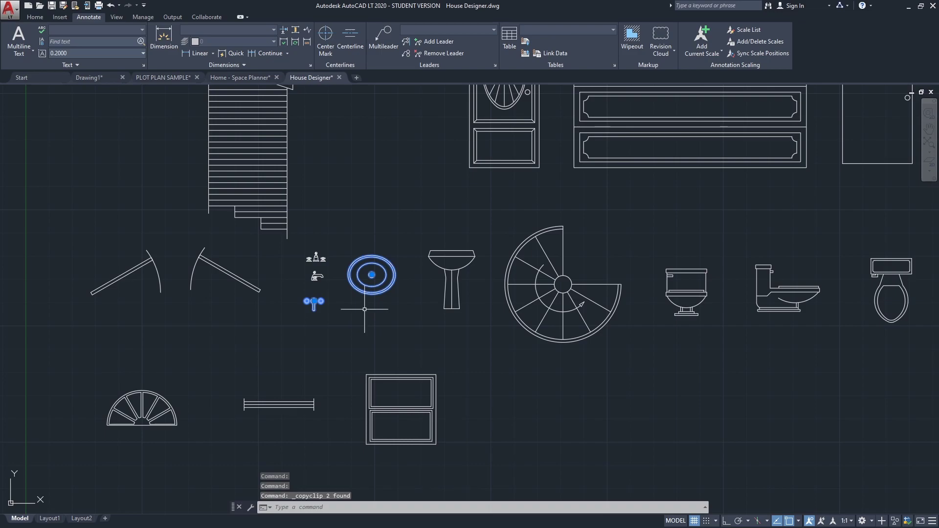
- Paste the oval sink and faucet into the plot plan's bathroom below the toilet
click(163, 77)
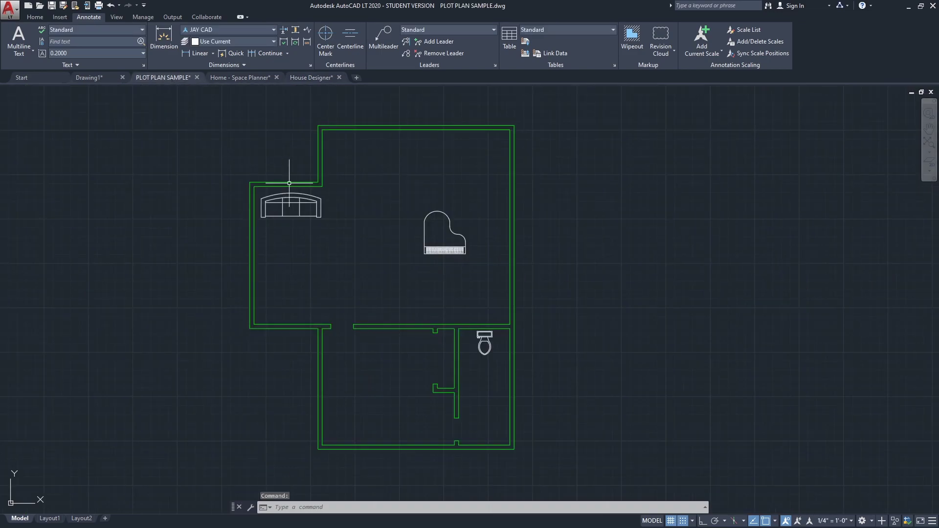
scroll(476, 408, up, 3)
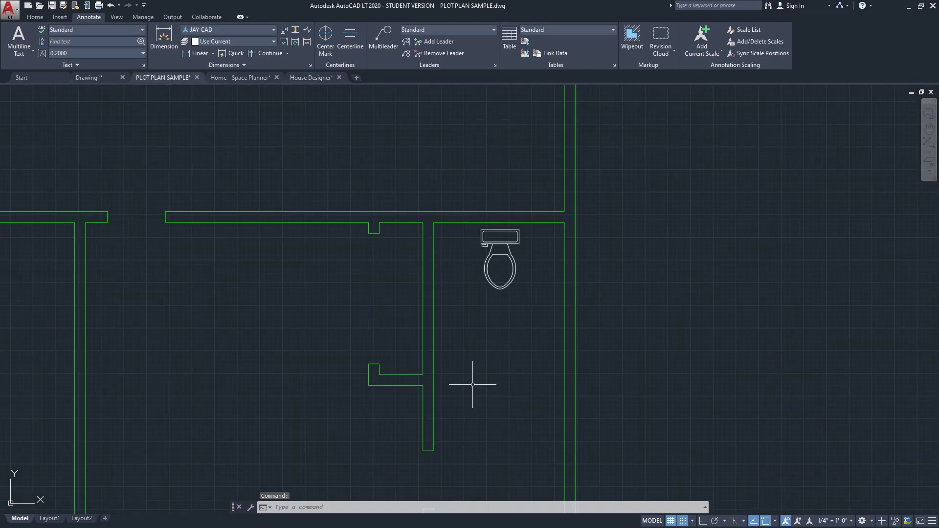
key(ctrl+v)
scroll(479, 388, down, 1)
scroll(479, 387, up, 3)
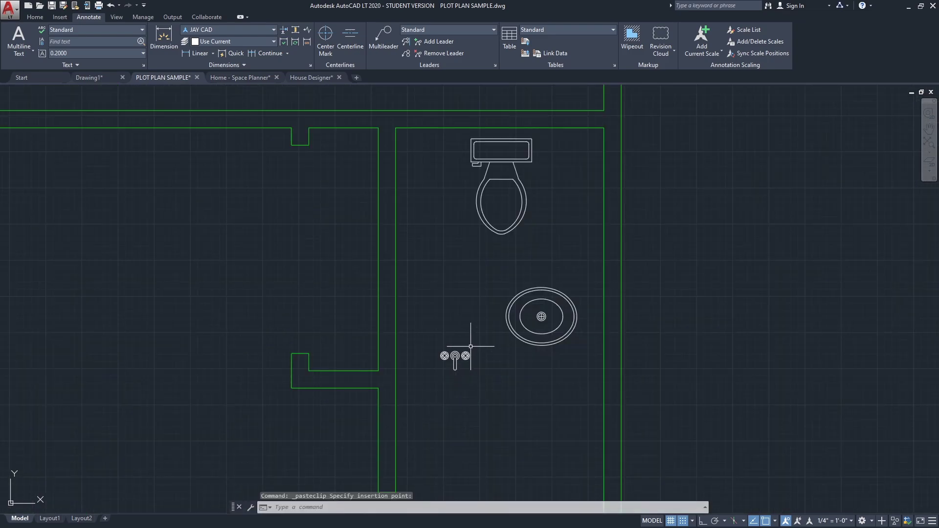
click(479, 387)
- Move the faucet onto the sink's top rim with the M command
scroll(469, 380, up, 2)
text(m)
key(Return)
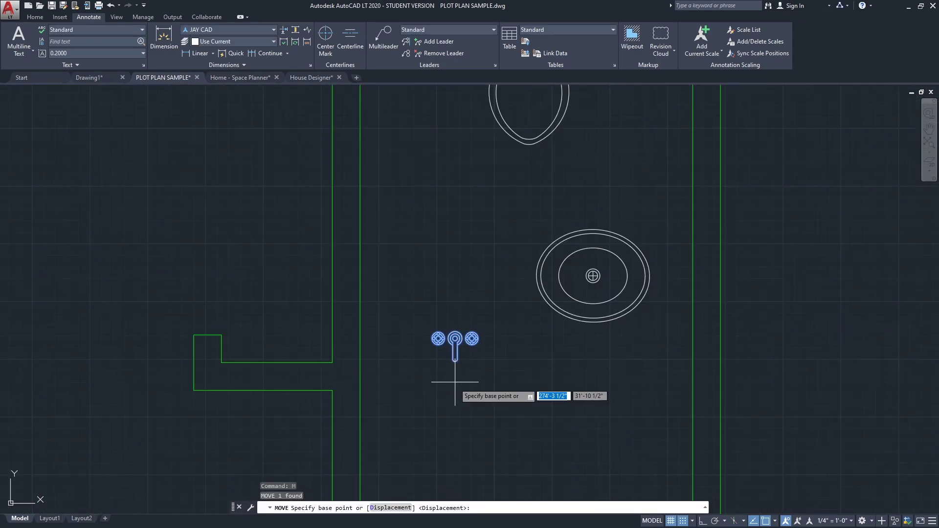
click(460, 387)
scroll(600, 294, up, 2)
scroll(609, 284, up, 3)
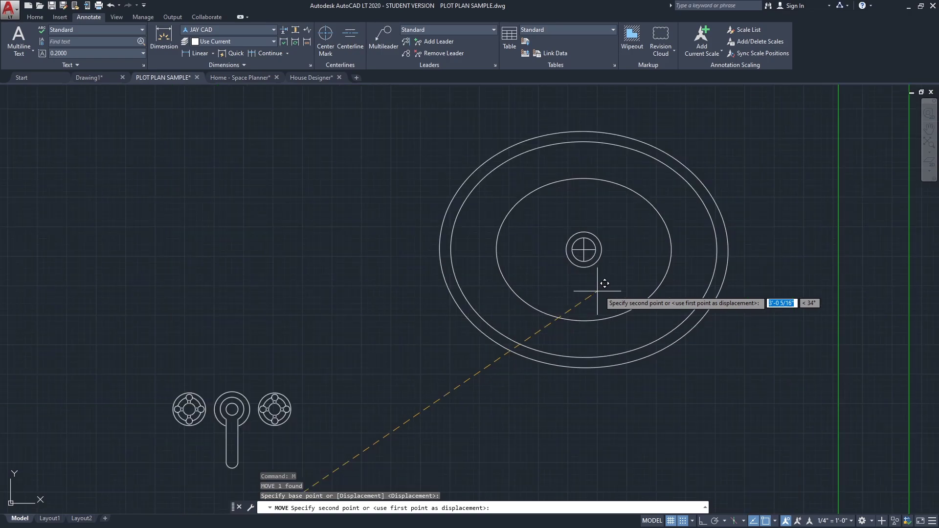
click(606, 286)
scroll(510, 221, down, 1)
middle_drag(510, 221, 474, 344)
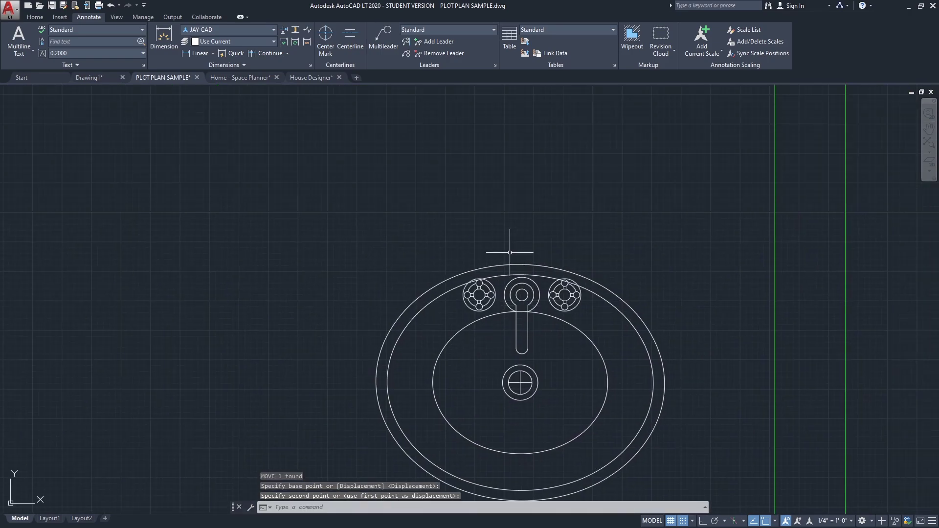
scroll(504, 262, down, 10)
scroll(398, 289, down, 4)
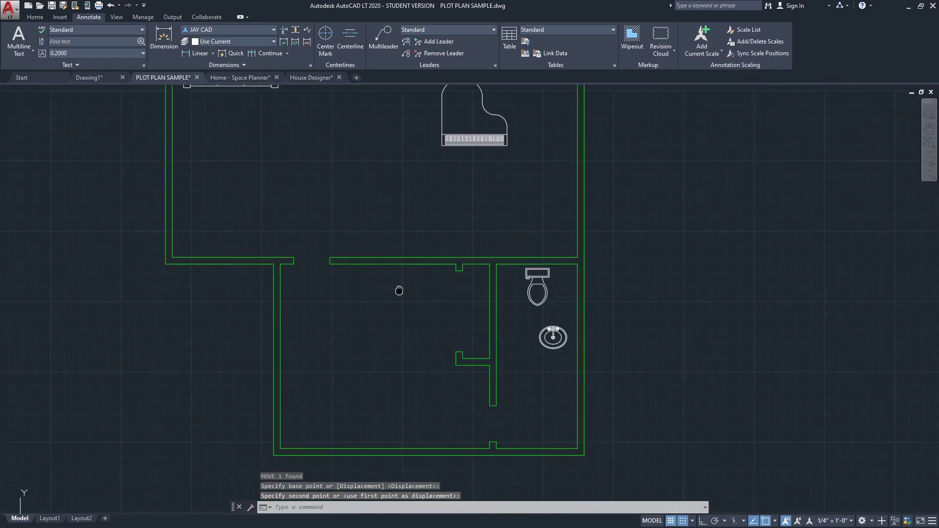
- Open Kitchens.dwg from the en-us > DesignCenter sample folder
click(240, 77)
click(311, 77)
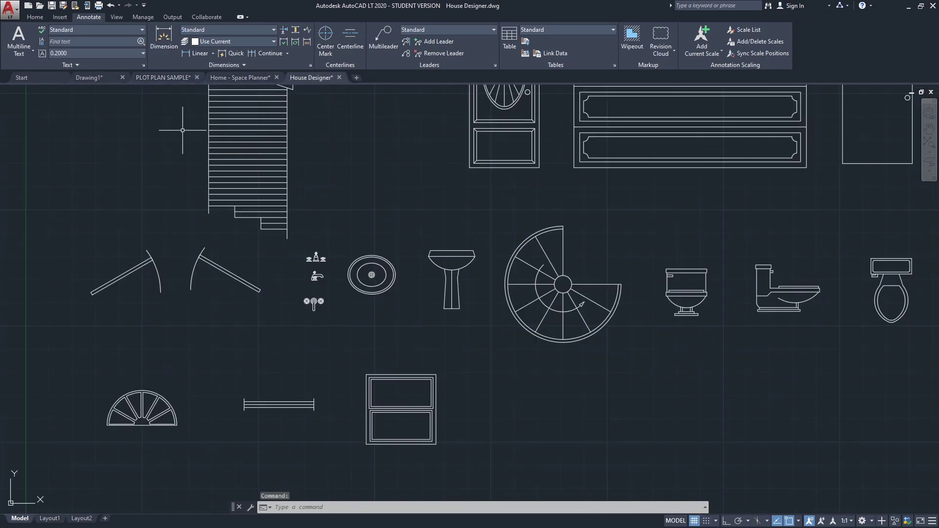
scroll(319, 313, down, 3)
click(44, 78)
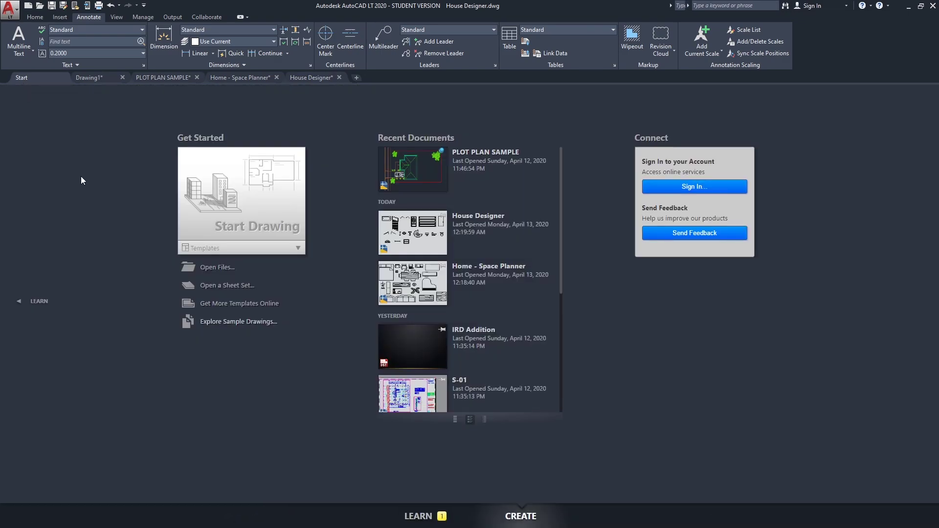
click(237, 322)
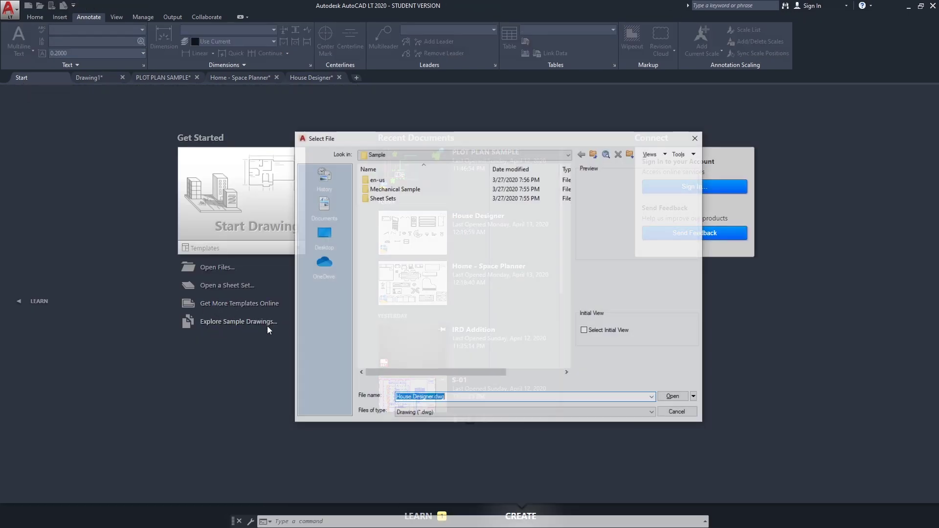
click(384, 181)
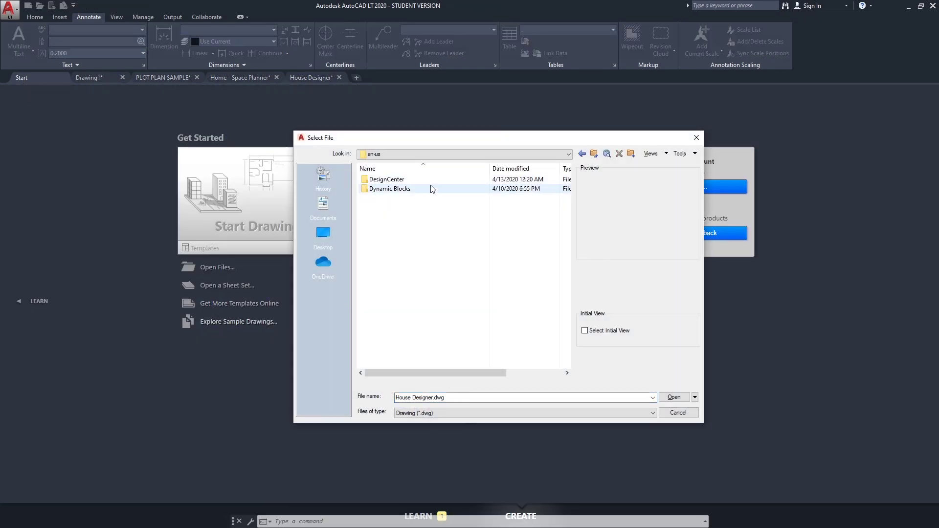
double_click(394, 181)
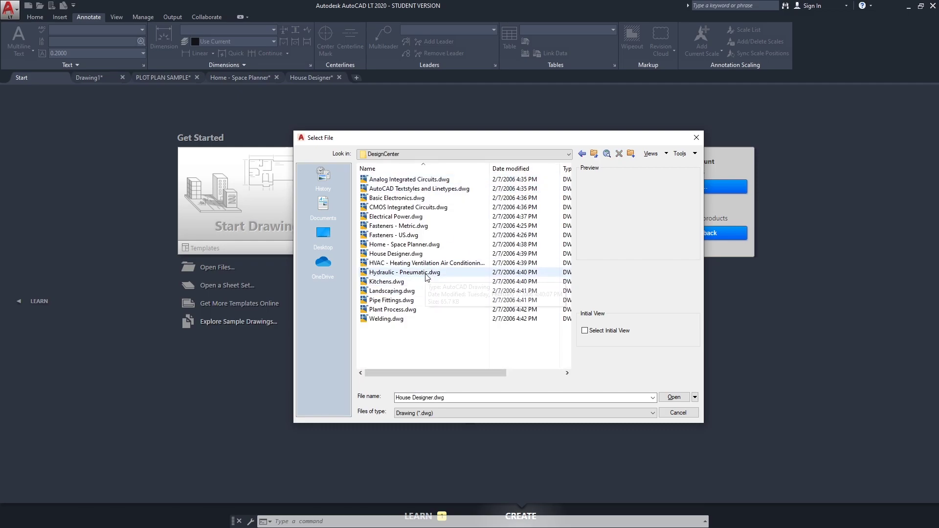
double_click(430, 282)
click(527, 300)
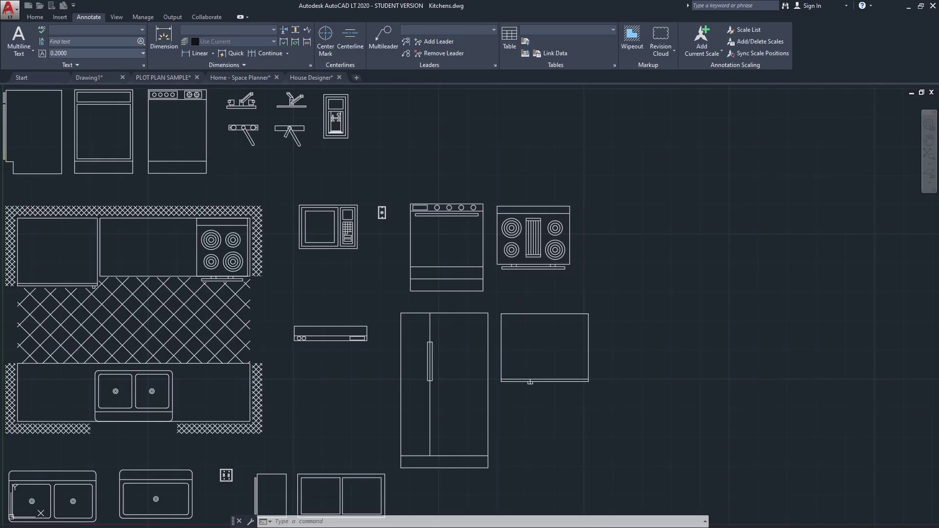
scroll(403, 309, down, 2)
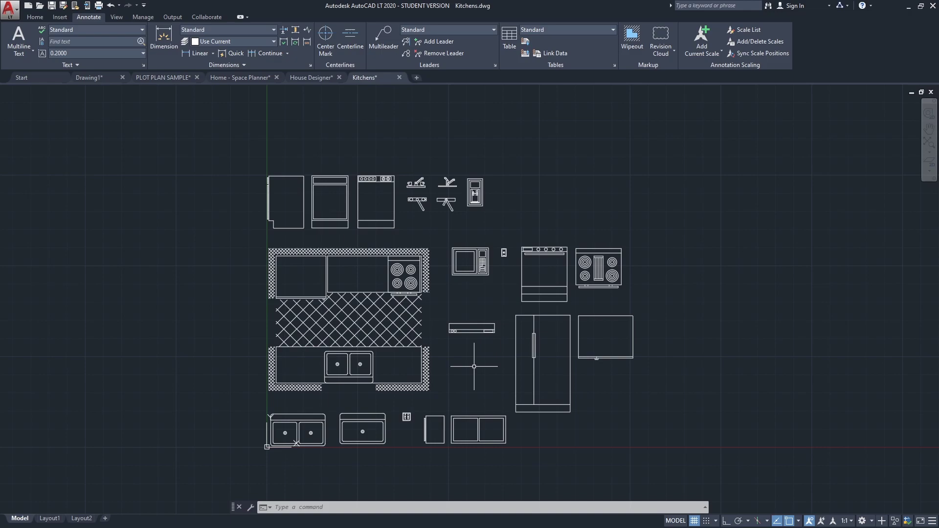
scroll(421, 372, up, 2)
scroll(594, 204, down, 2)
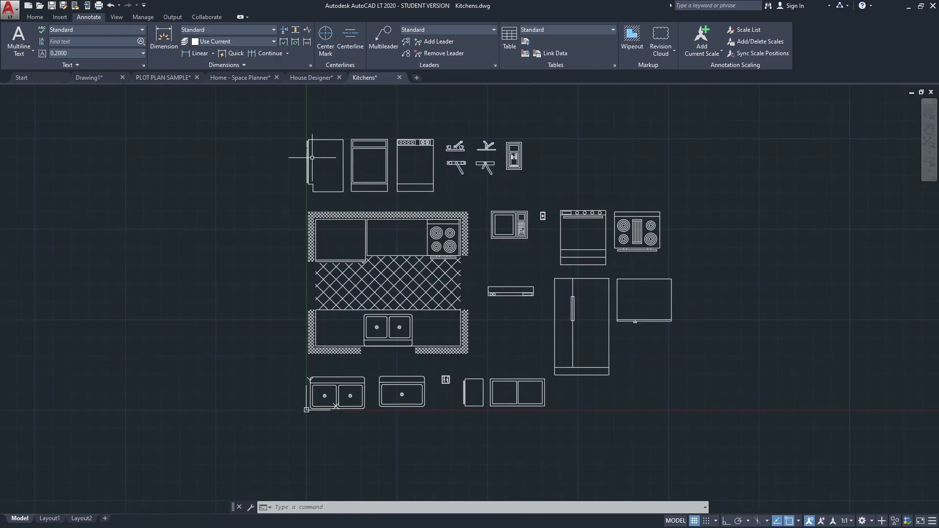
scroll(310, 157, up, 2)
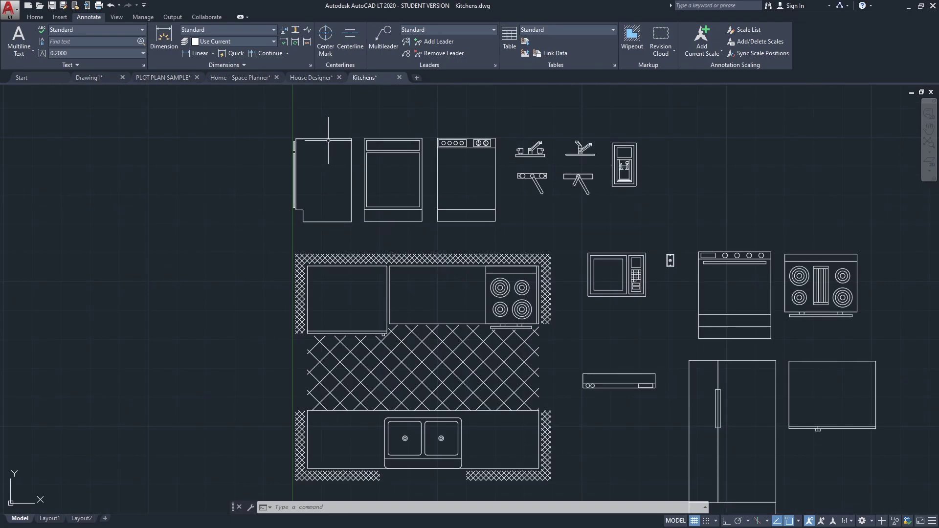
scroll(284, 171, up, 1)
scroll(215, 207, up, 1)
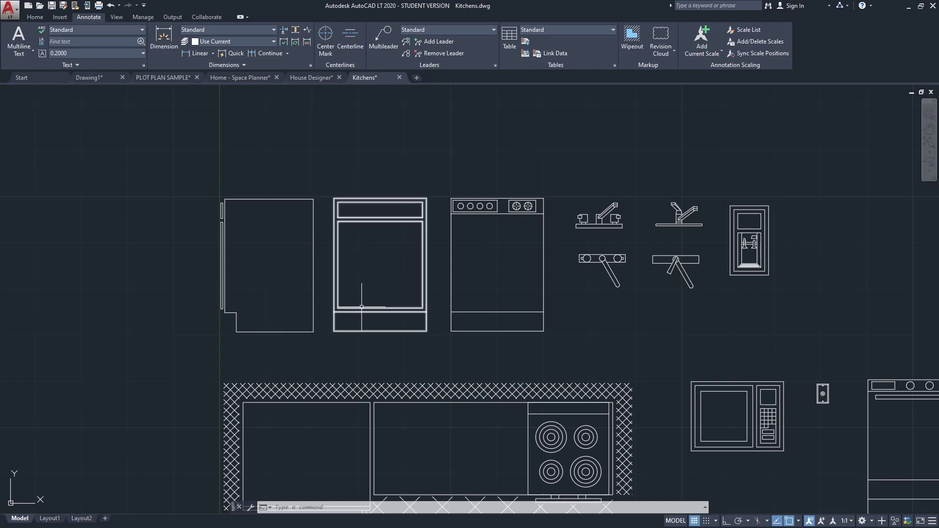
middle_drag(361, 306, 214, 300)
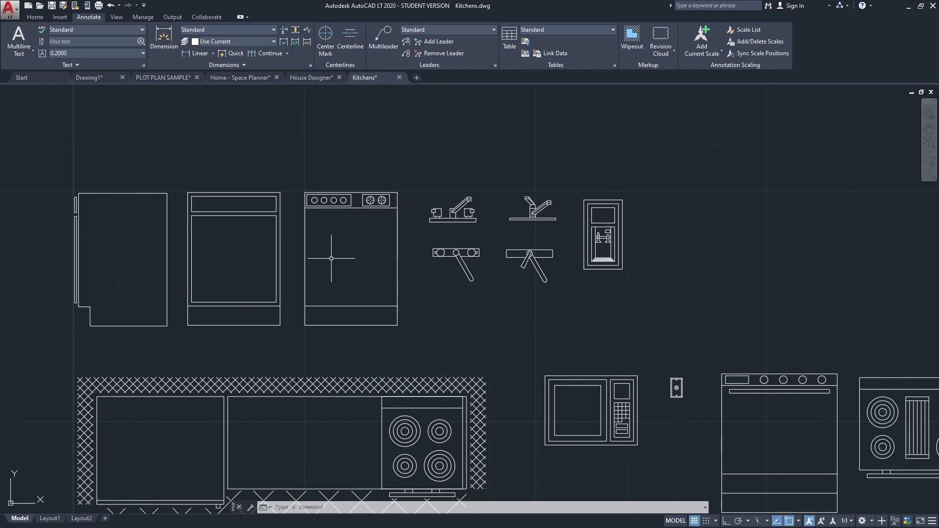
scroll(331, 258, up, 4)
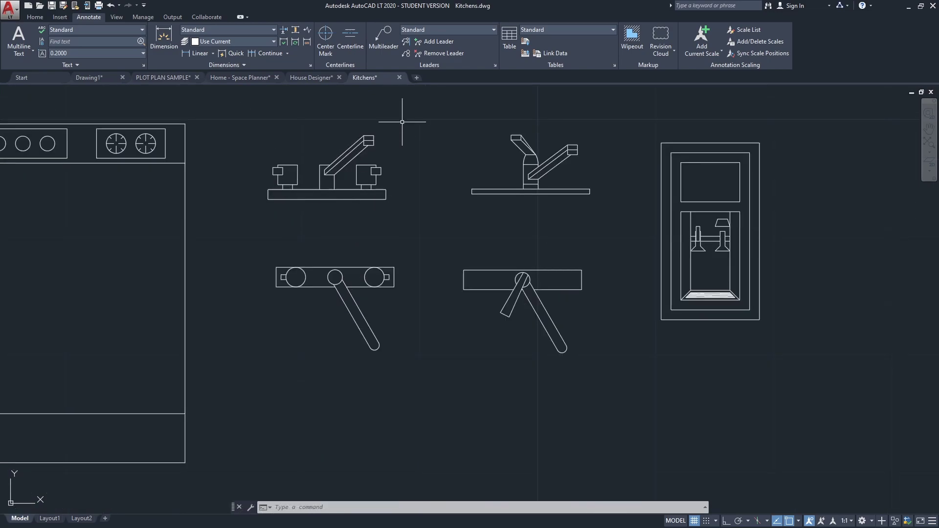
scroll(289, 140, down, 6)
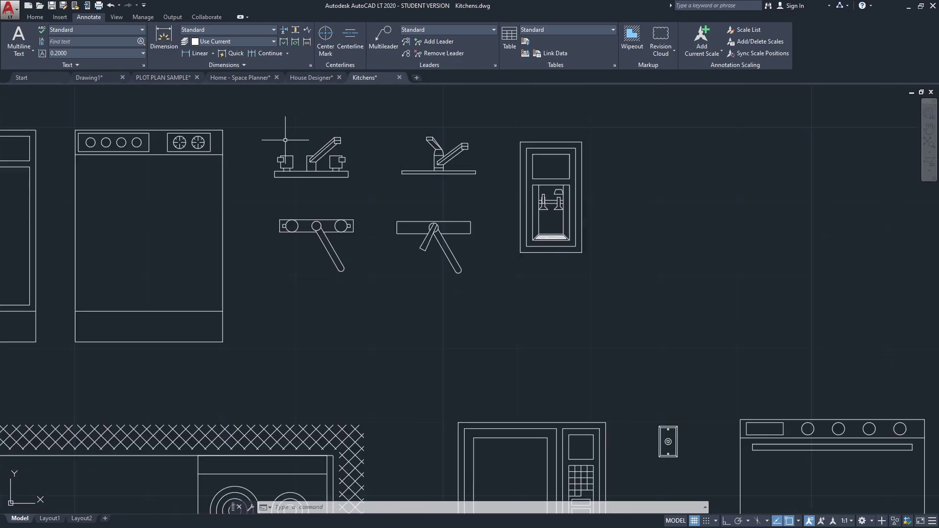
middle_drag(352, 248, 411, 188)
scroll(468, 206, down, 2)
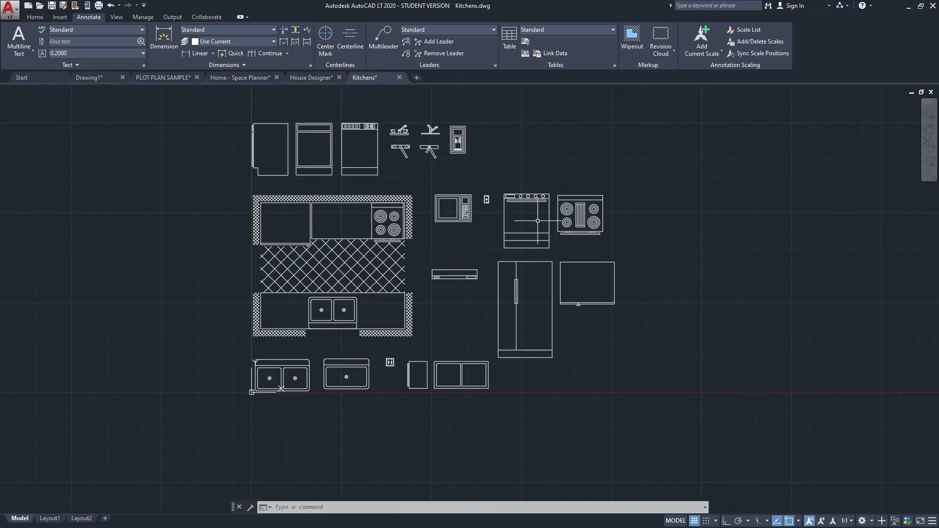
scroll(549, 230, up, 2)
scroll(596, 213, up, 2)
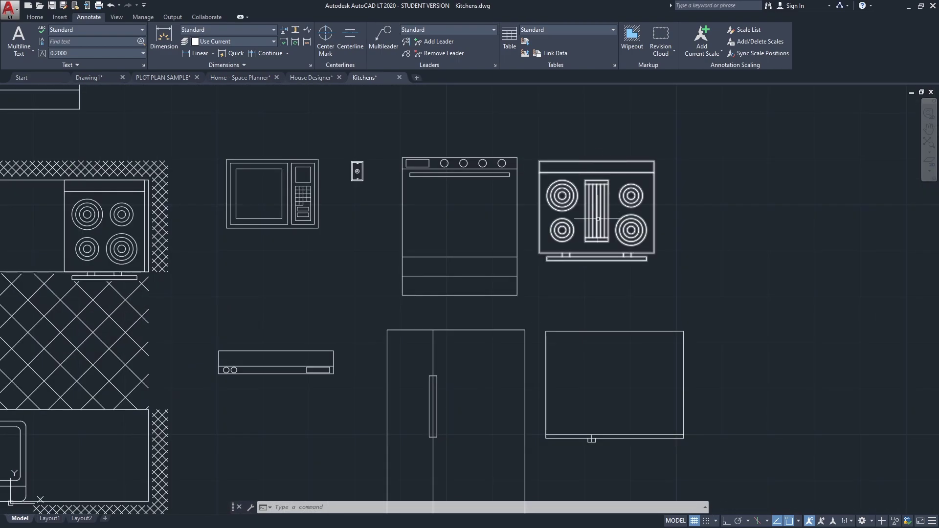
scroll(429, 166, down, 2)
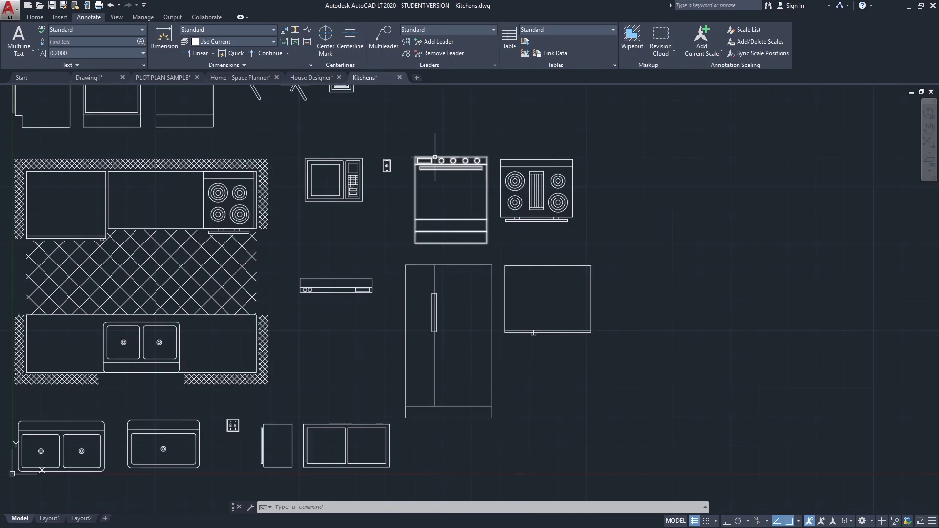
middle_drag(430, 167, 457, 196)
scroll(458, 186, down, 2)
middle_drag(432, 159, 447, 179)
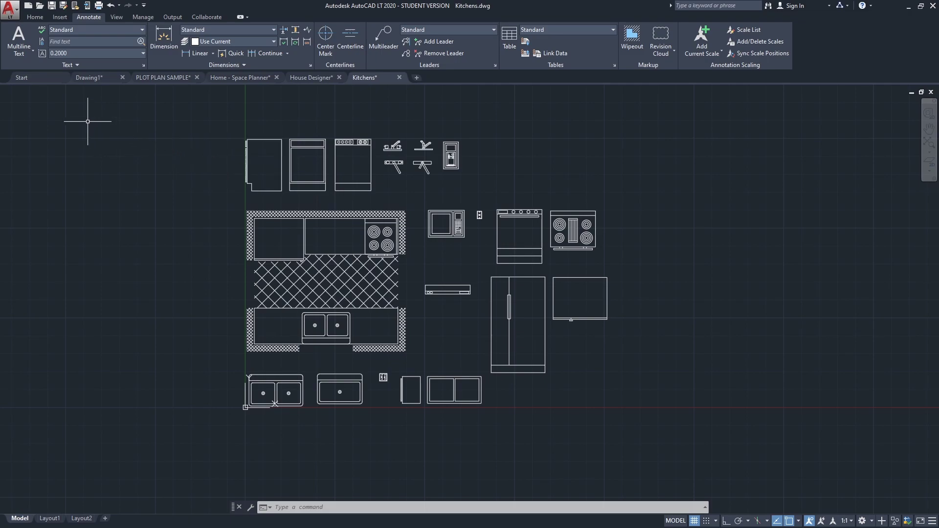
click(37, 78)
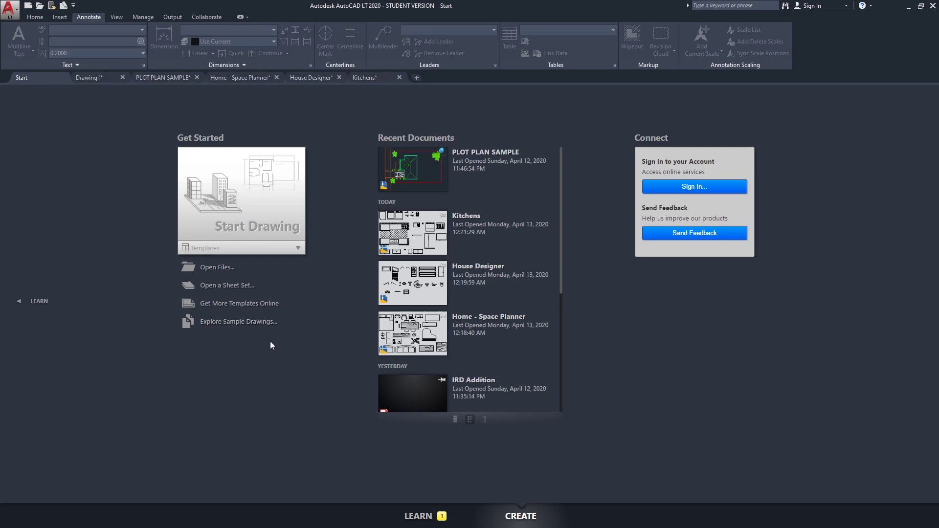
- Return to PLOT PLAN SAMPLE and pan the floor plan toward the centre
click(160, 78)
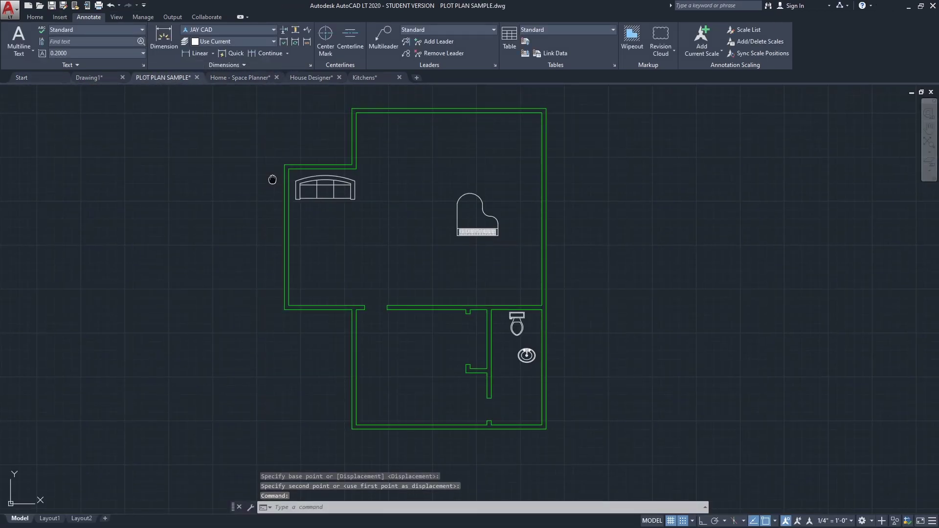
middle_drag(272, 179, 284, 203)
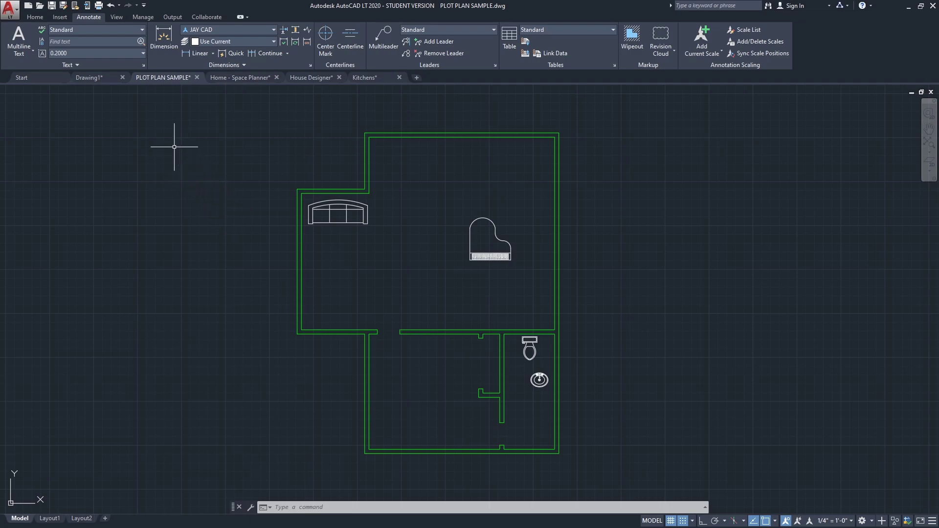
- Open Tool Palettes beside the plot plan, check the Annotation tab, then show Architectural samples
click(117, 18)
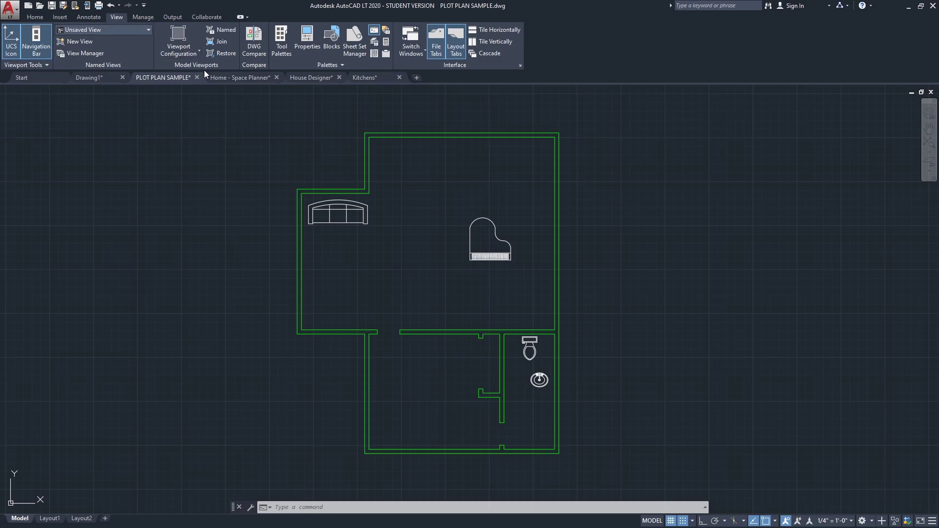
click(280, 42)
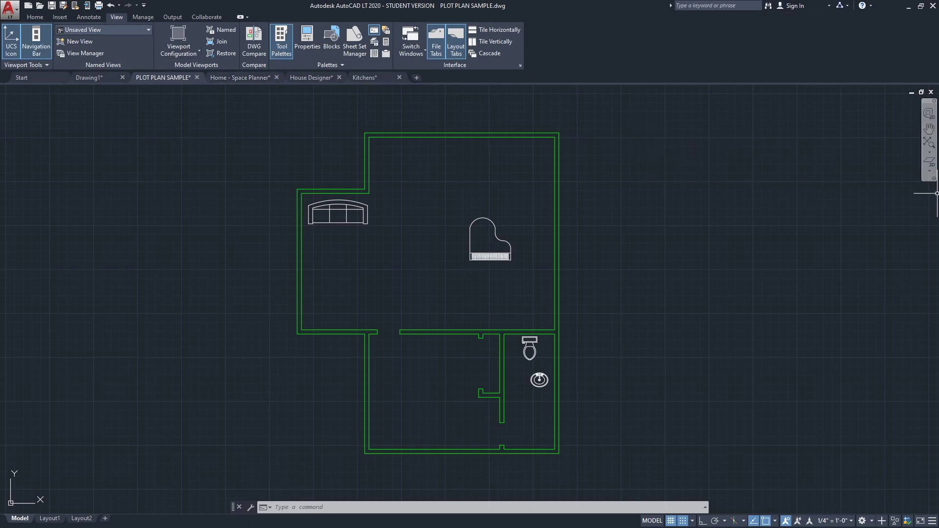
drag(931, 166, 157, 162)
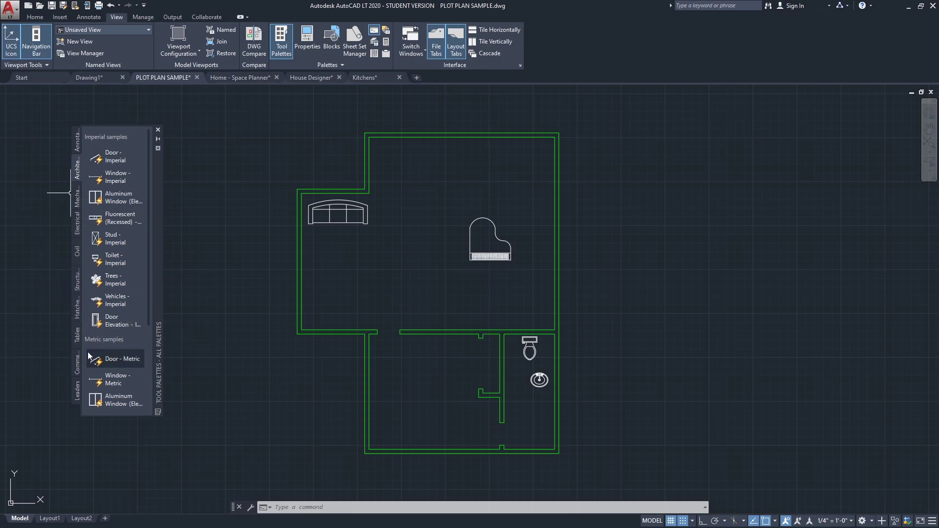
click(77, 140)
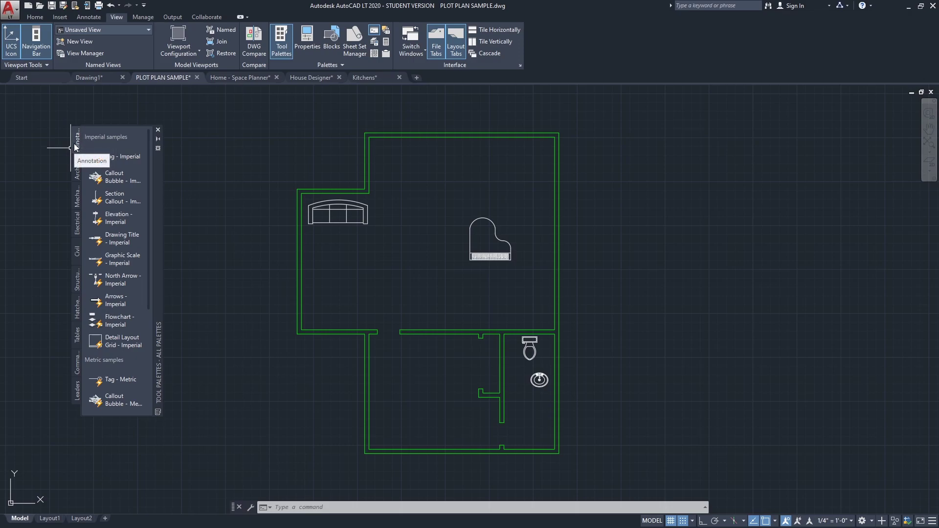
click(77, 169)
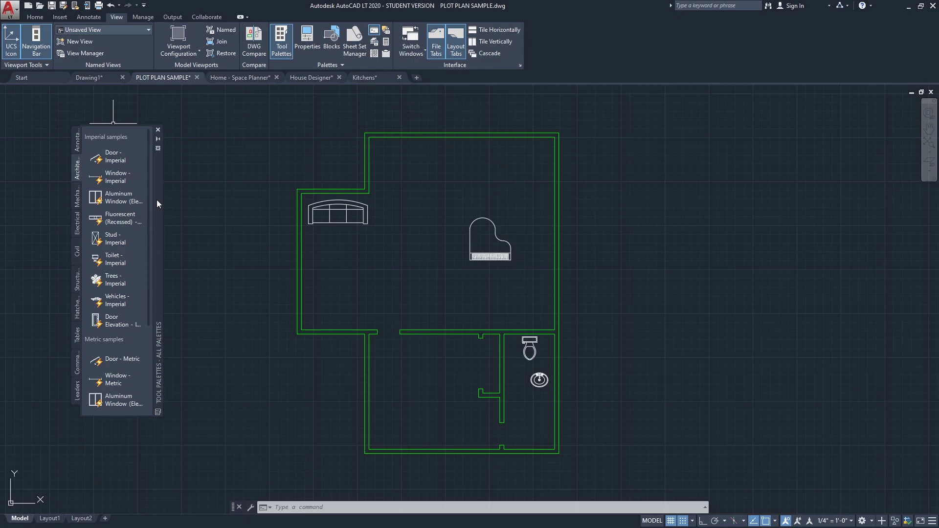
- Dock the Tool Palettes at the left edge and widen it so names like Door - Imperial show
drag(157, 200, 139, 206)
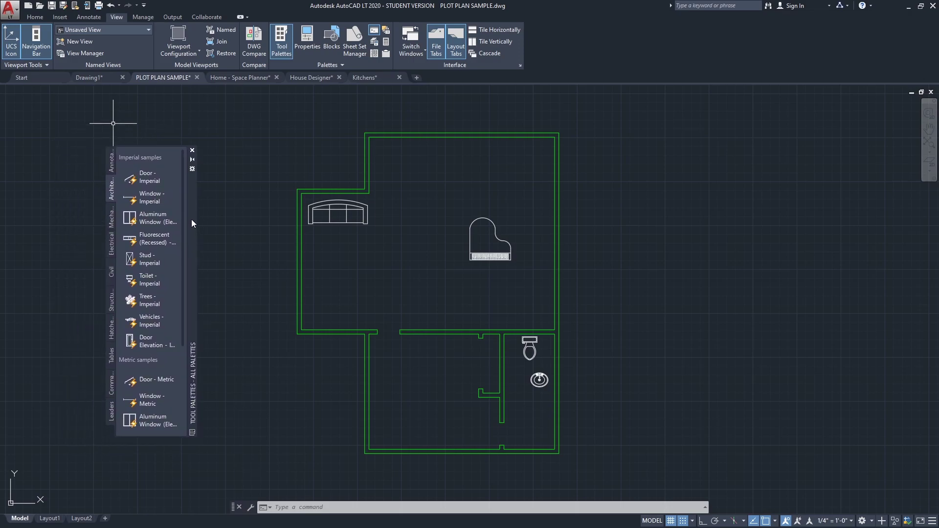
mouse_move(192, 219)
mouse_down()
mouse_move(130, 191)
mouse_move(10, 201)
mouse_up()
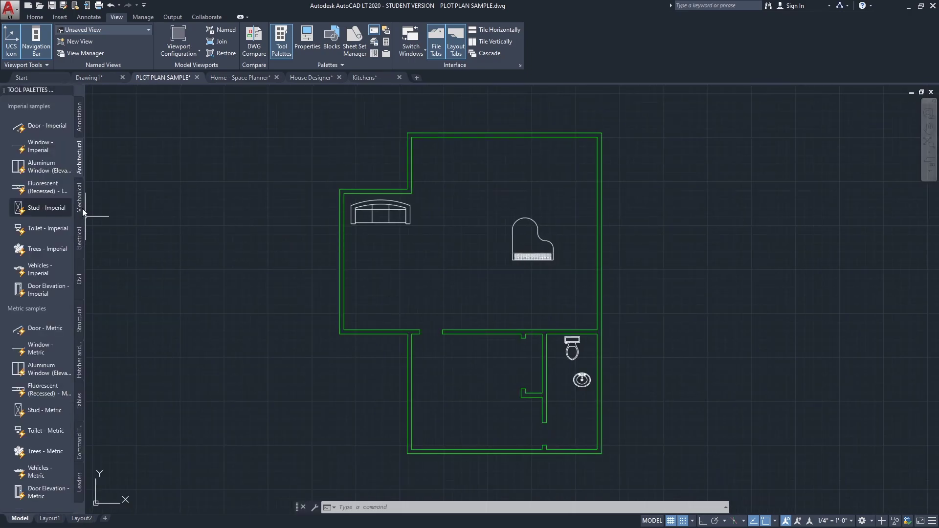
drag(86, 198, 105, 195)
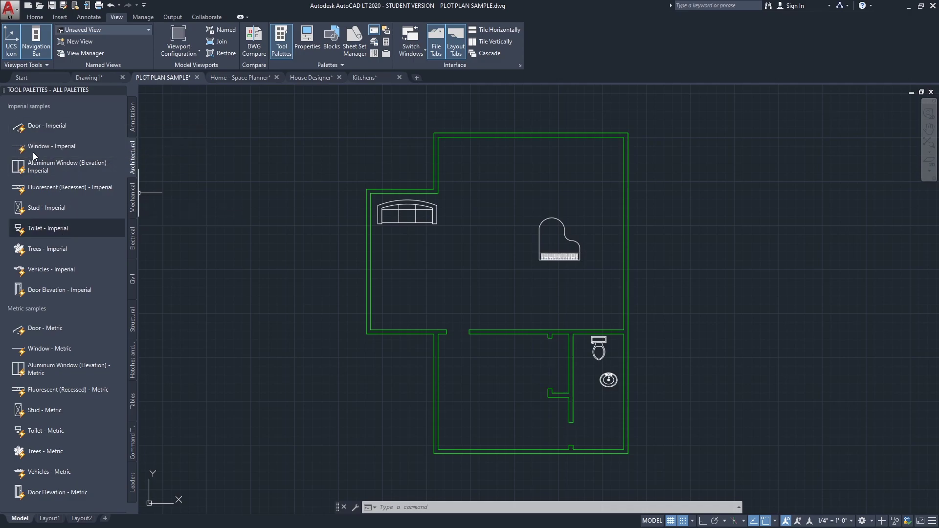
- Insert a Door - Imperial block at the wall endpoint of the upper room's doorway
click(46, 125)
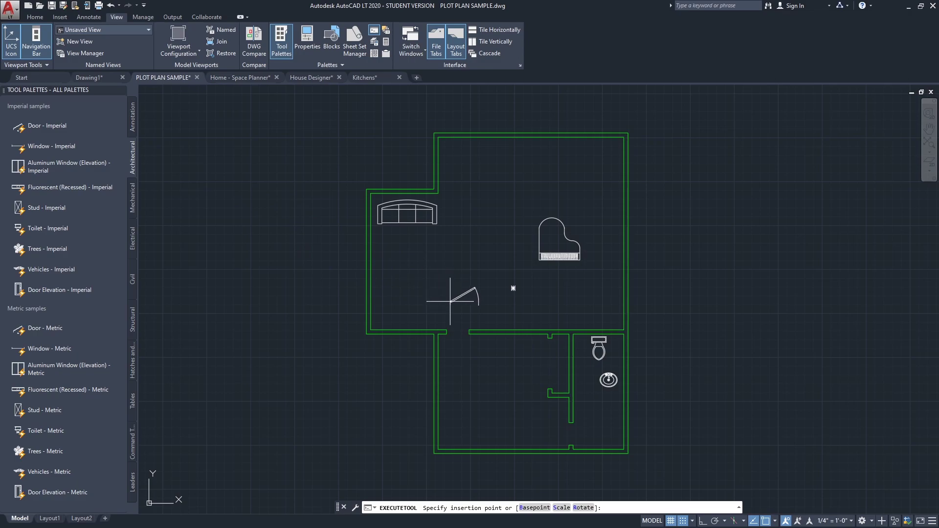
scroll(455, 310, up, 2)
scroll(455, 311, up, 2)
scroll(372, 247, down, 1)
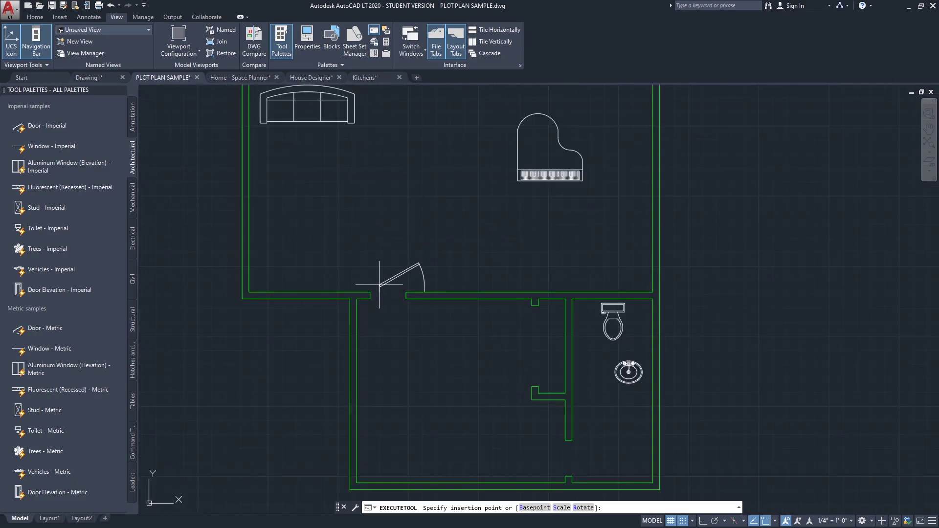
scroll(380, 284, up, 3)
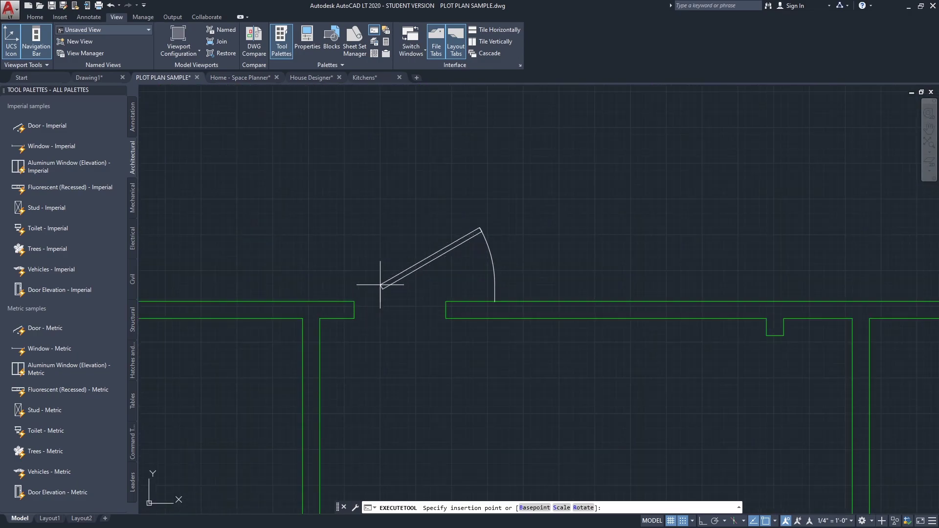
click(354, 300)
scroll(342, 298, down, 3)
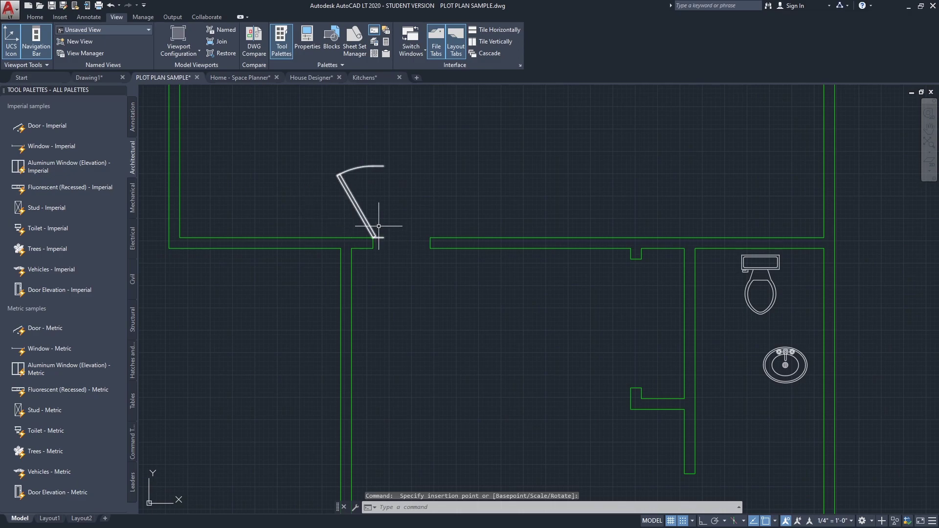
scroll(389, 202, up, 4)
- Rotate the door about its hinge with ROTATE so it swings across the opening
click(388, 202)
click(303, 237)
middle_drag(370, 225, 375, 259)
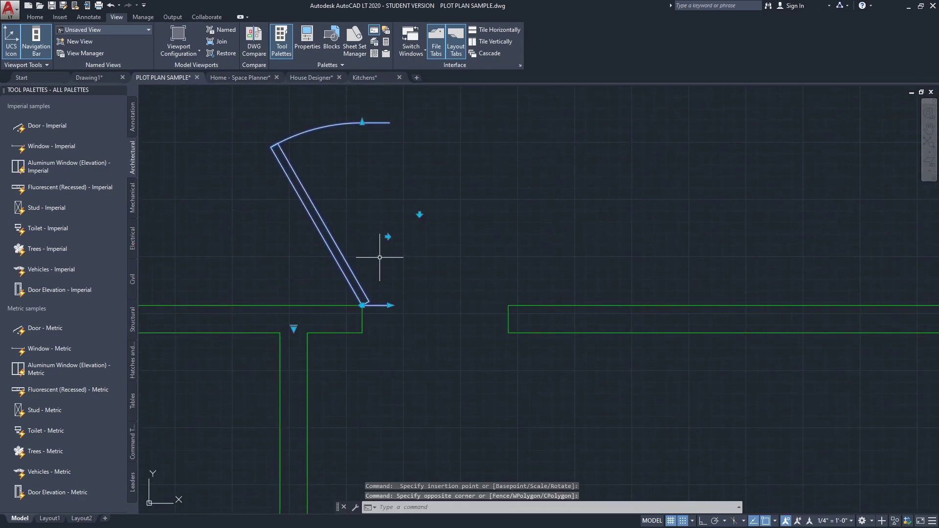
text(ro)
key(Return)
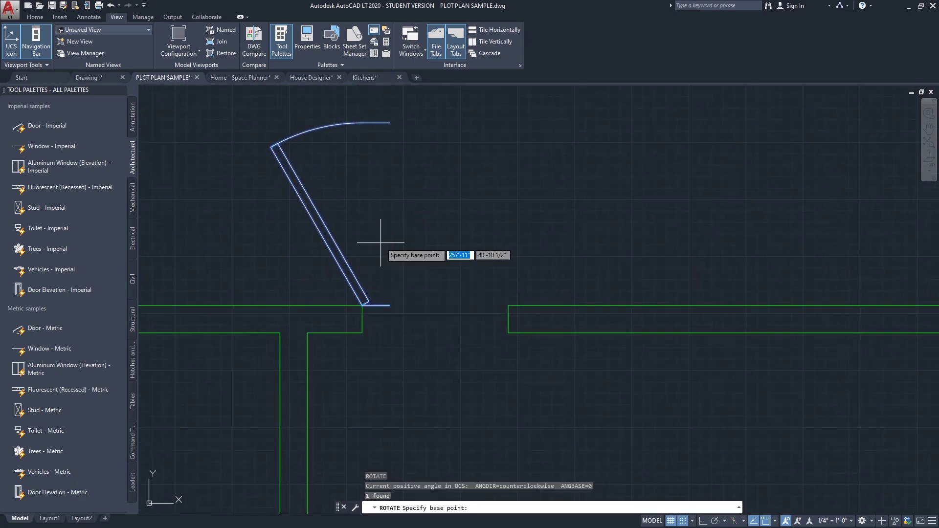
click(363, 306)
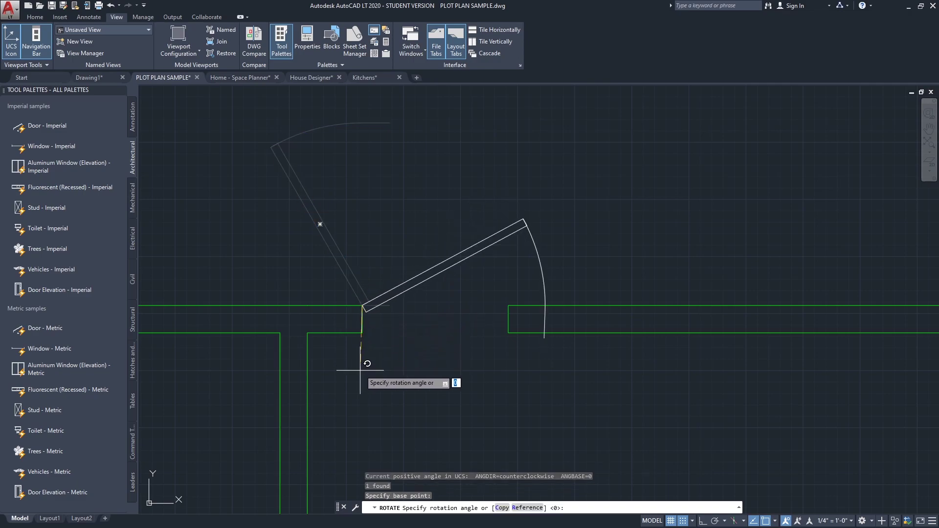
click(363, 332)
scroll(350, 258, down, 4)
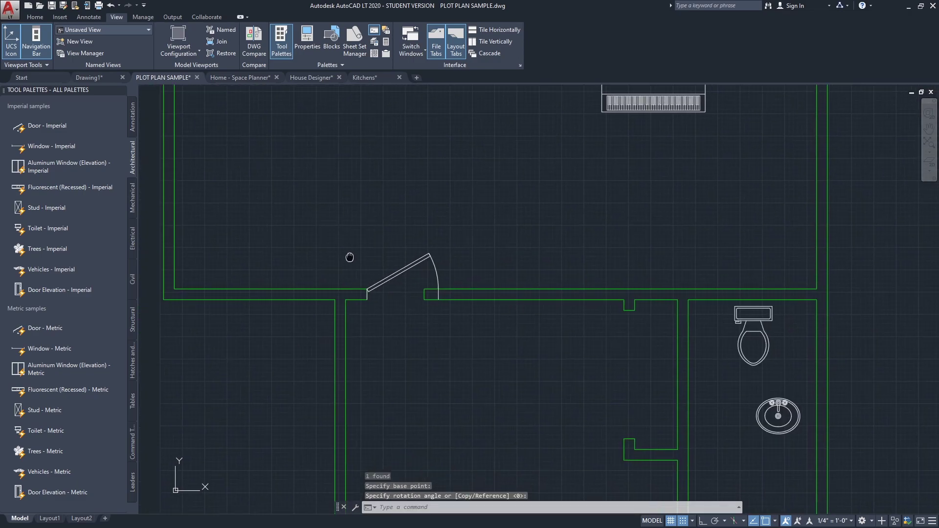
scroll(450, 256, up, 4)
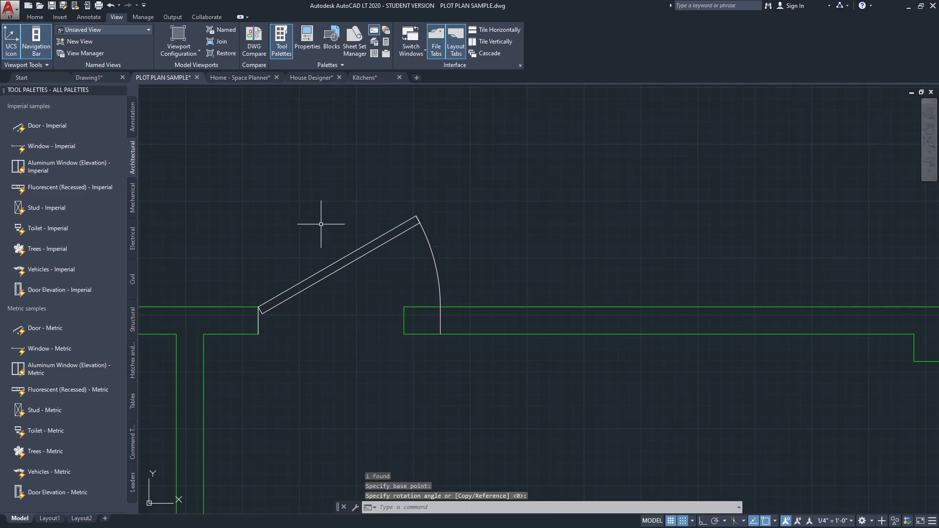
- Flip the door to swing into the lower hall and move its hinge to the right jamb
click(377, 243)
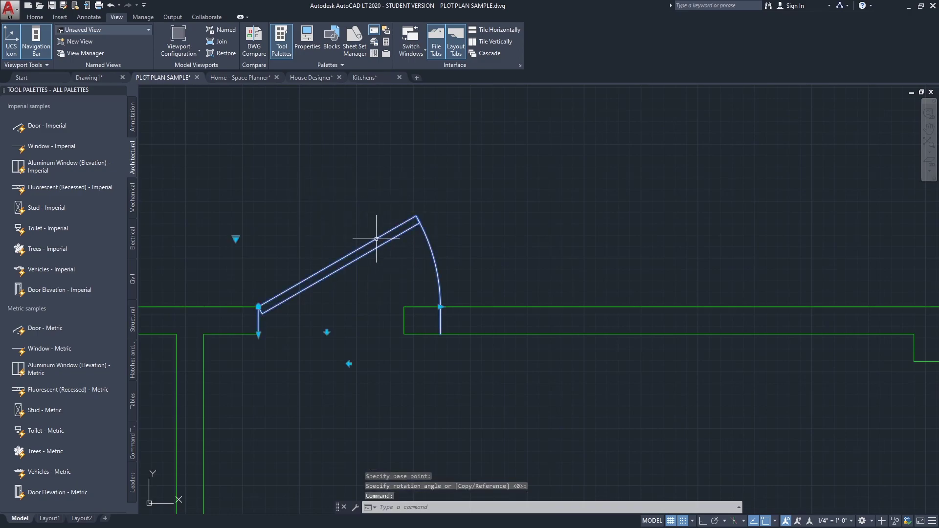
scroll(342, 230, down, 3)
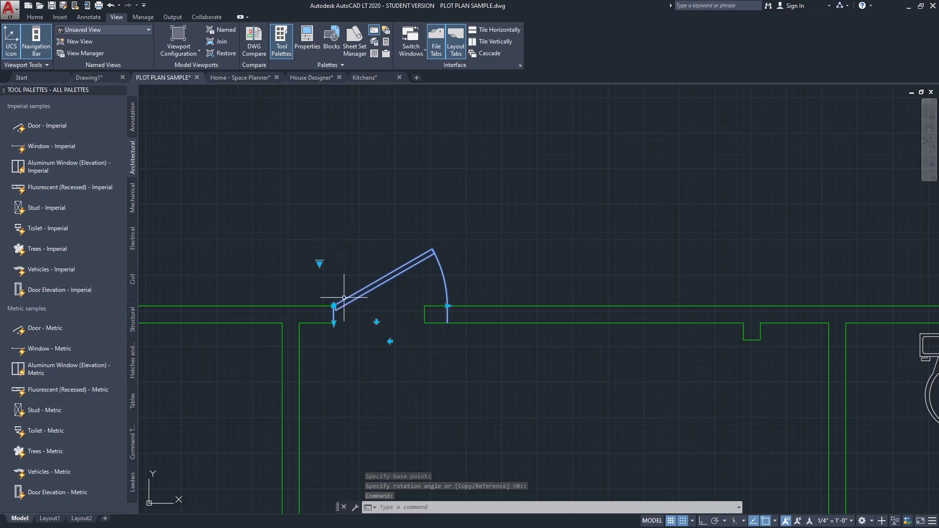
scroll(340, 290, up, 2)
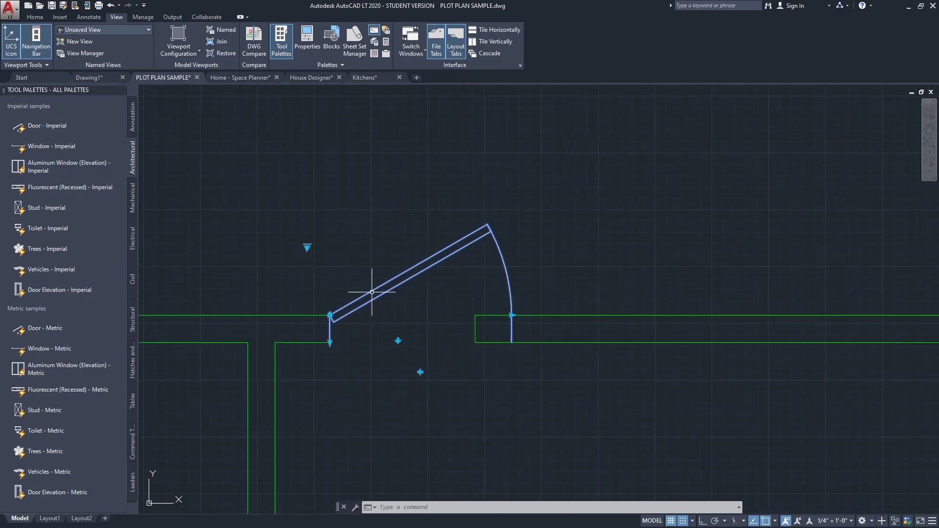
scroll(428, 269, down, 2)
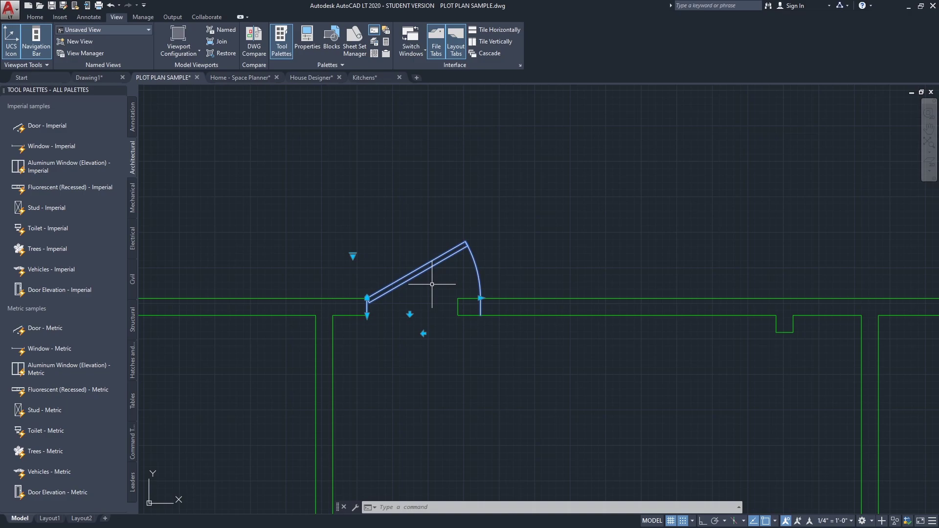
click(409, 314)
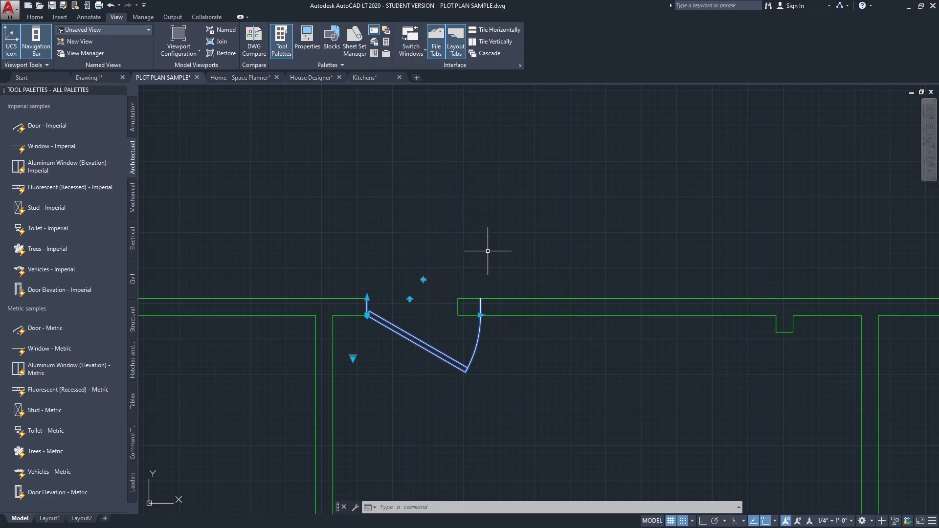
click(423, 279)
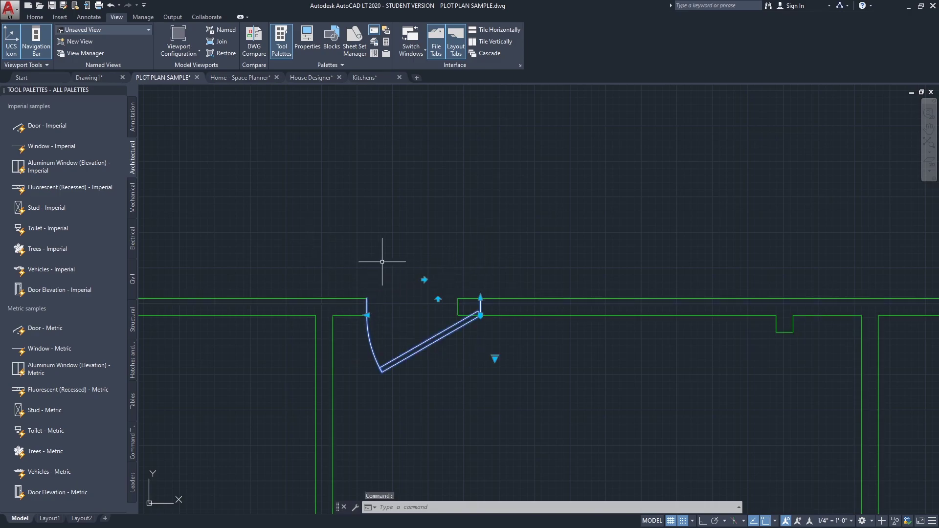
- Set the door to Open 90° and flip its hinge back to the left jamb
click(494, 357)
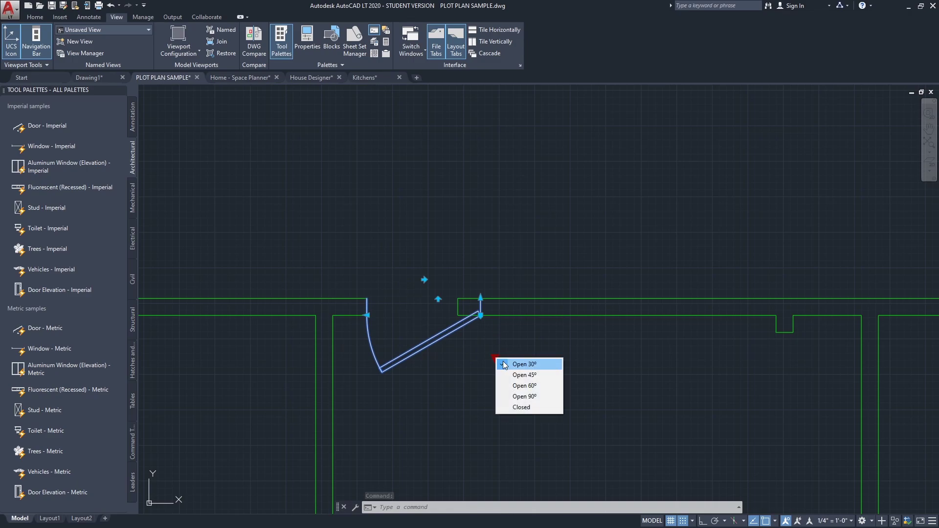
click(533, 397)
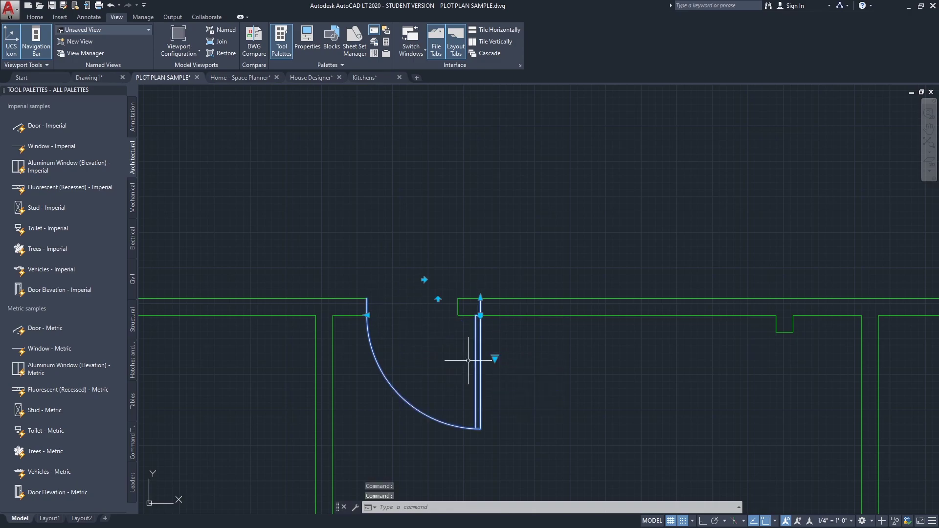
scroll(410, 348, up, 2)
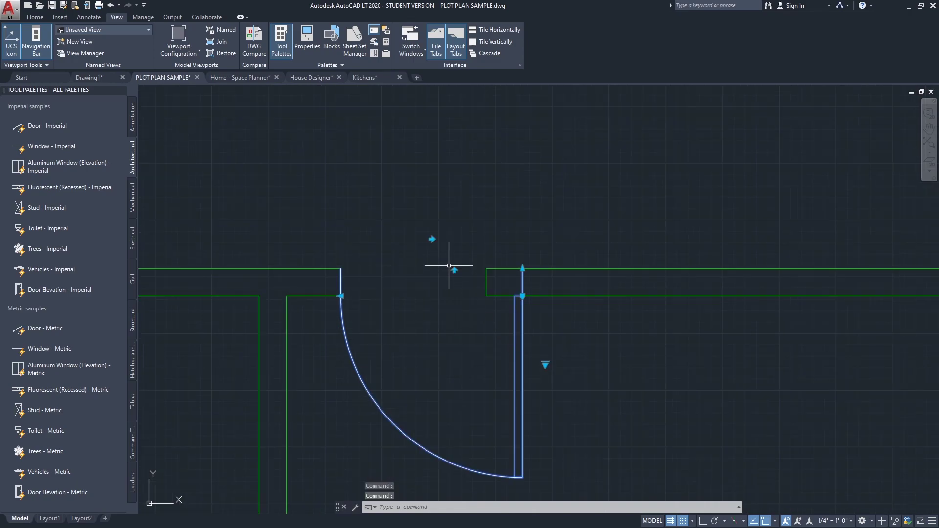
click(431, 240)
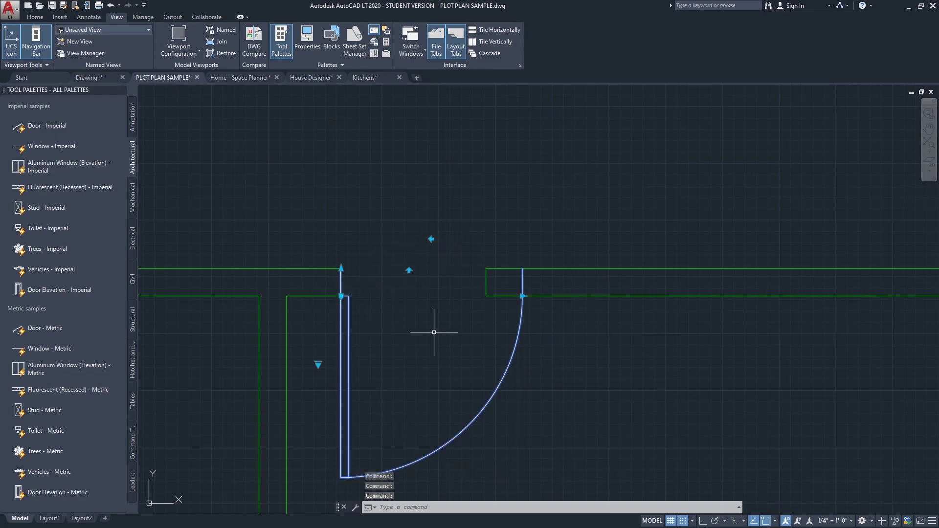
scroll(434, 331, down, 4)
scroll(386, 314, up, 4)
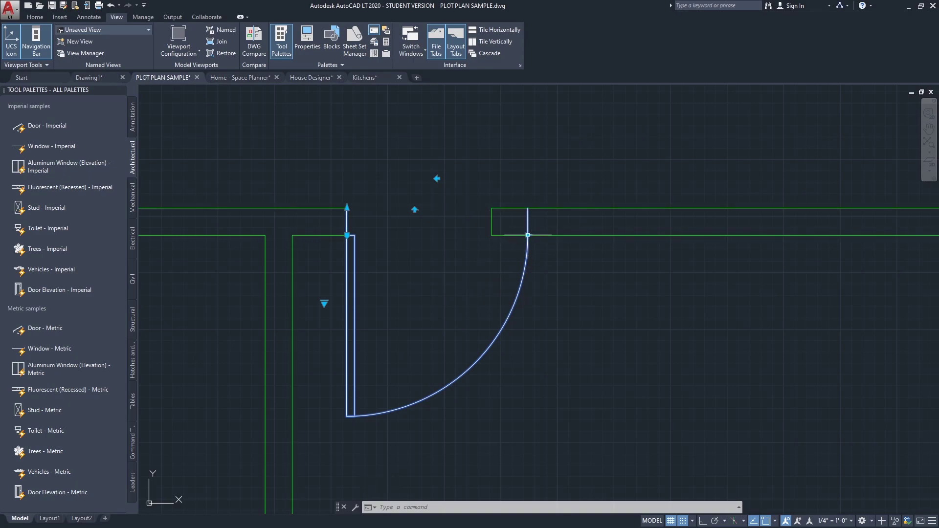
click(527, 235)
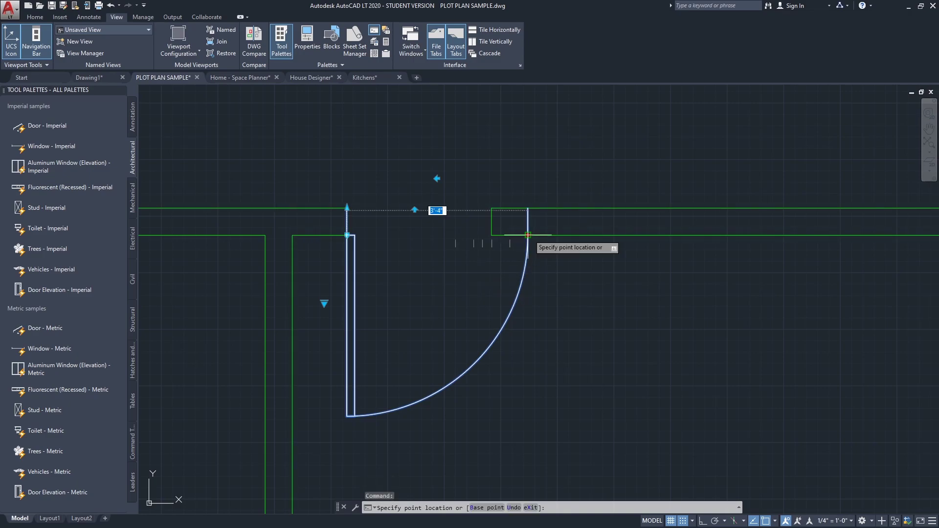
click(491, 236)
scroll(425, 216, down, 4)
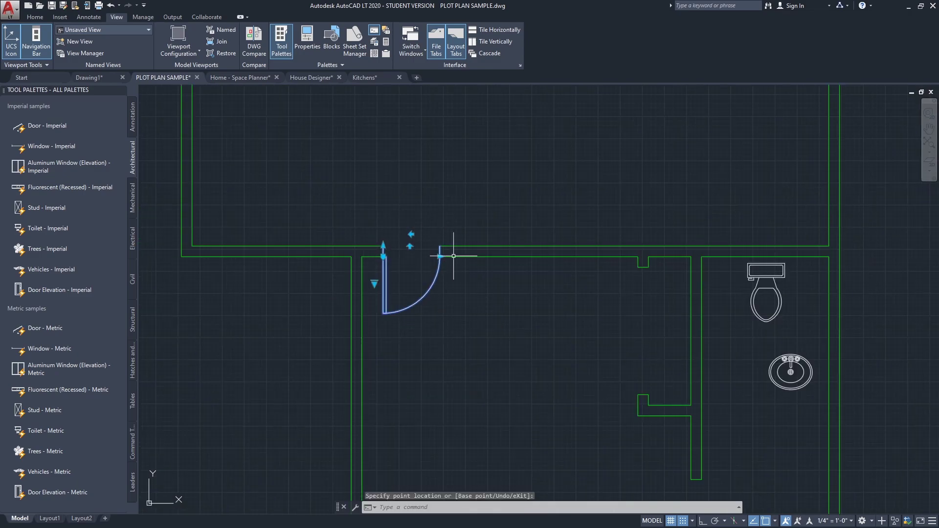
key(Escape)
scroll(460, 308, down, 6)
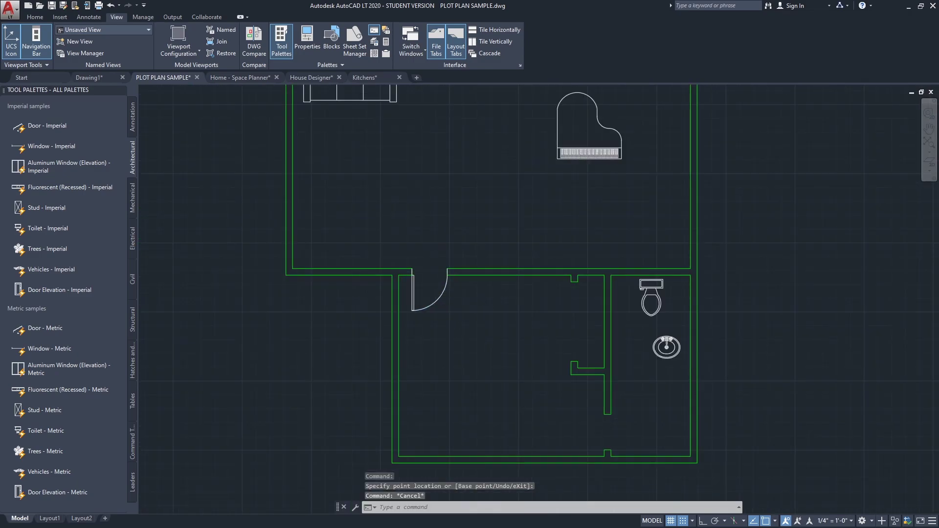
middle_click(733, 293)
middle_click(734, 293)
scroll(750, 316, up, 6)
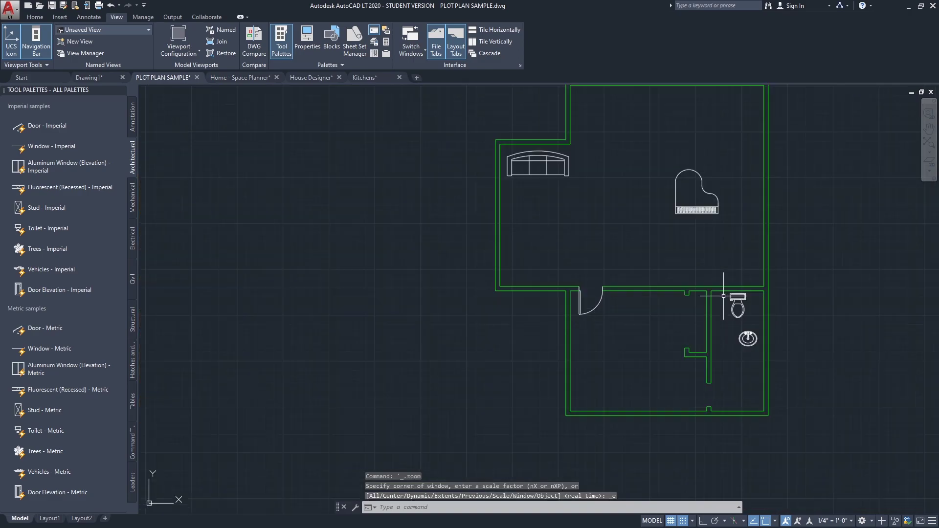
- Place a Trees - Imperial block at the plot's lower-right corner beside the garage
click(55, 247)
scroll(244, 264, down, 5)
middle_drag(267, 265, 304, 227)
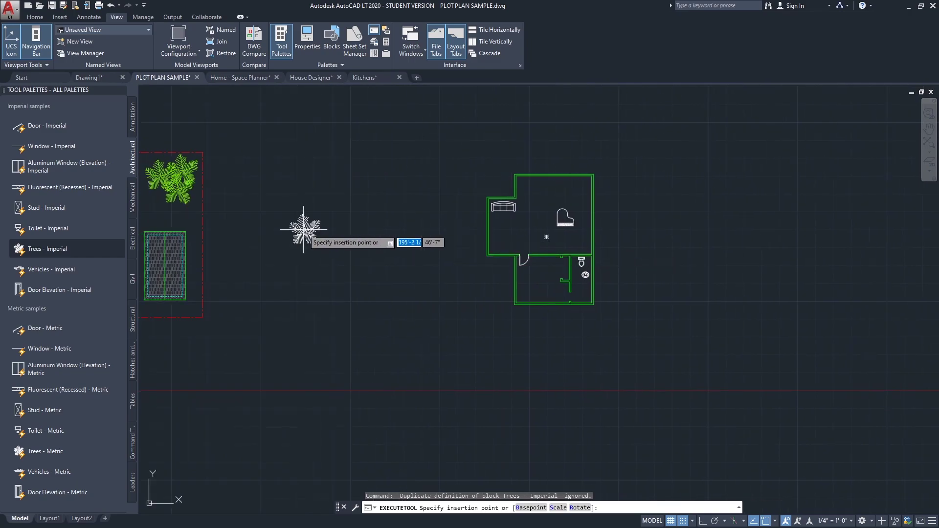
scroll(335, 248, up, 6)
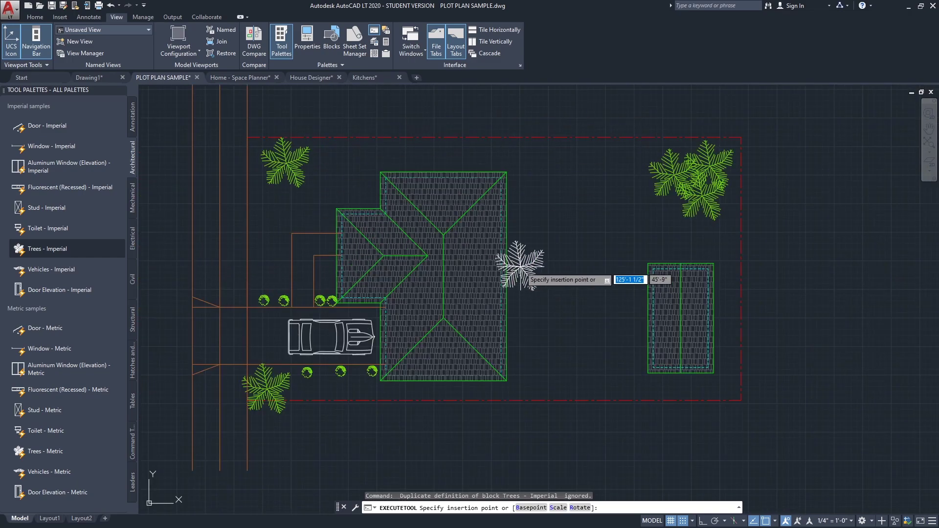
middle_drag(514, 262, 375, 250)
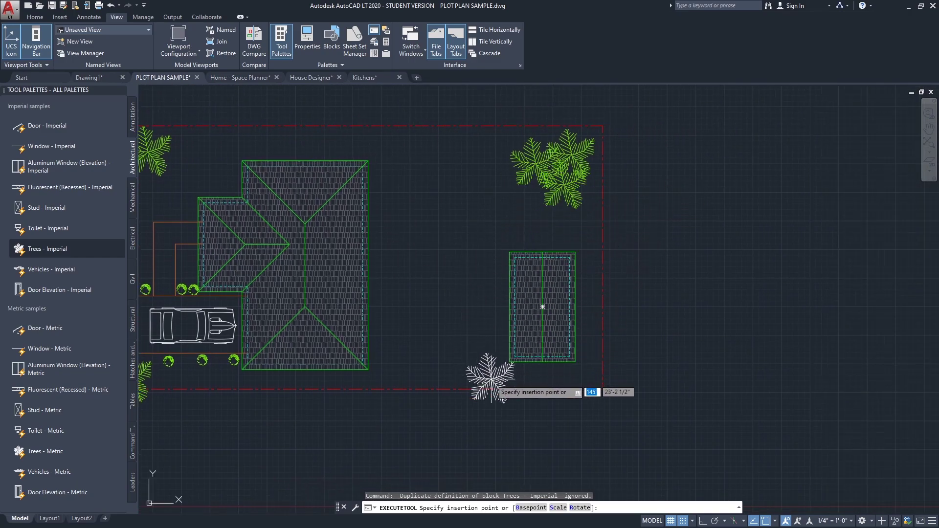
scroll(518, 386, up, 4)
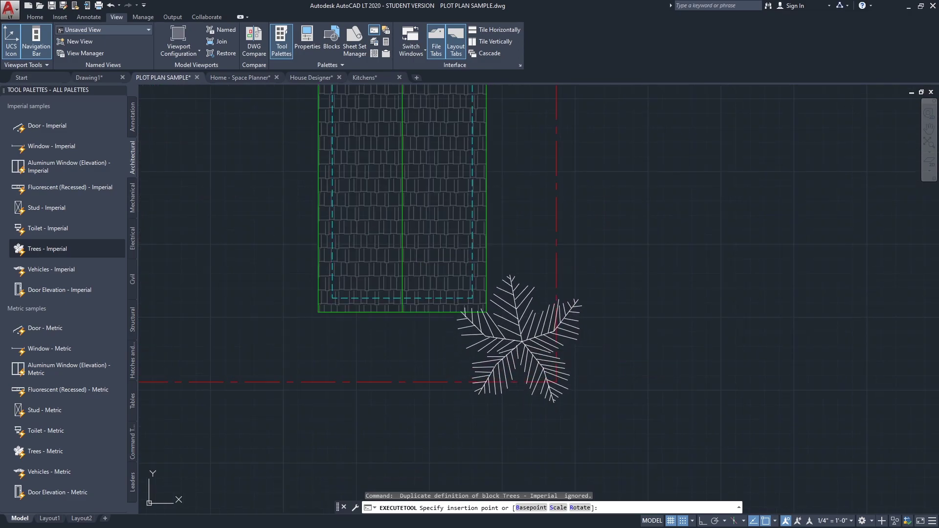
click(526, 343)
- Switch the tree's visibility to Shrub (Plan), then to Type 1 Evergreen (Plan)
click(526, 344)
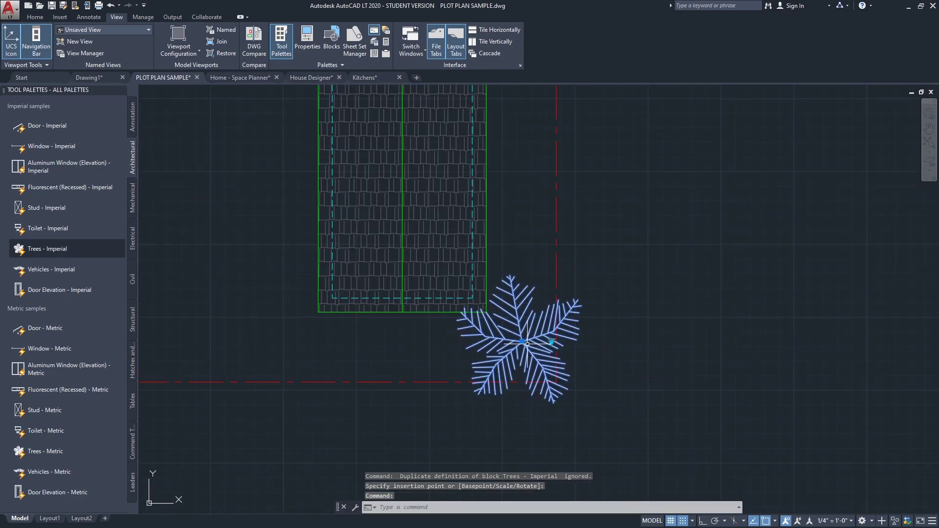
scroll(536, 366, up, 2)
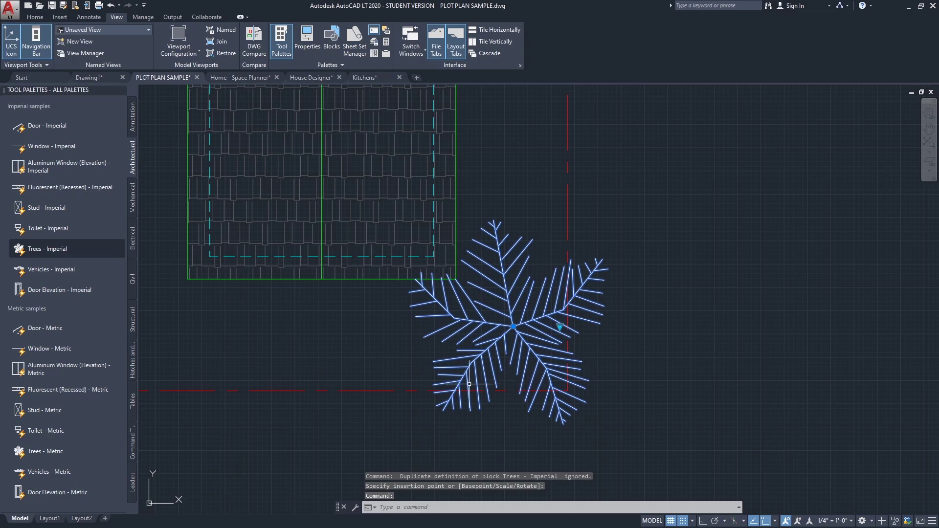
click(560, 327)
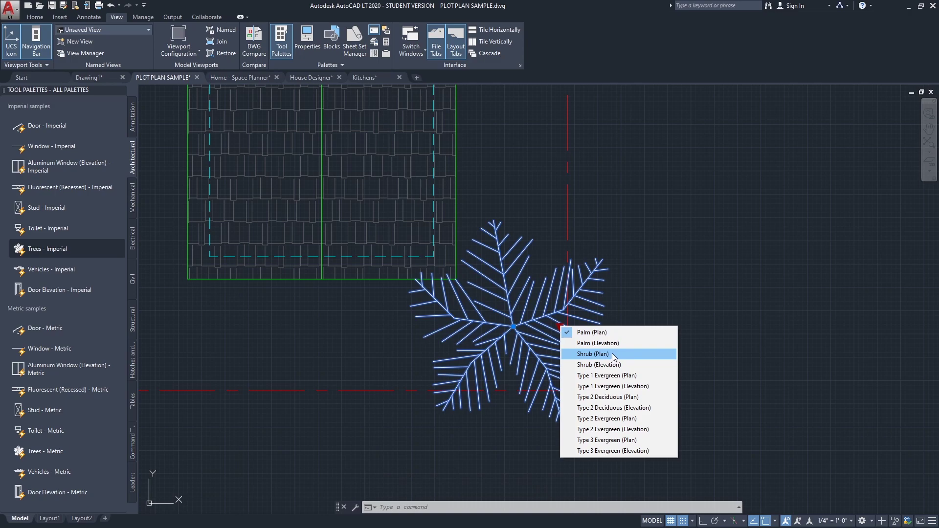
click(612, 353)
click(559, 326)
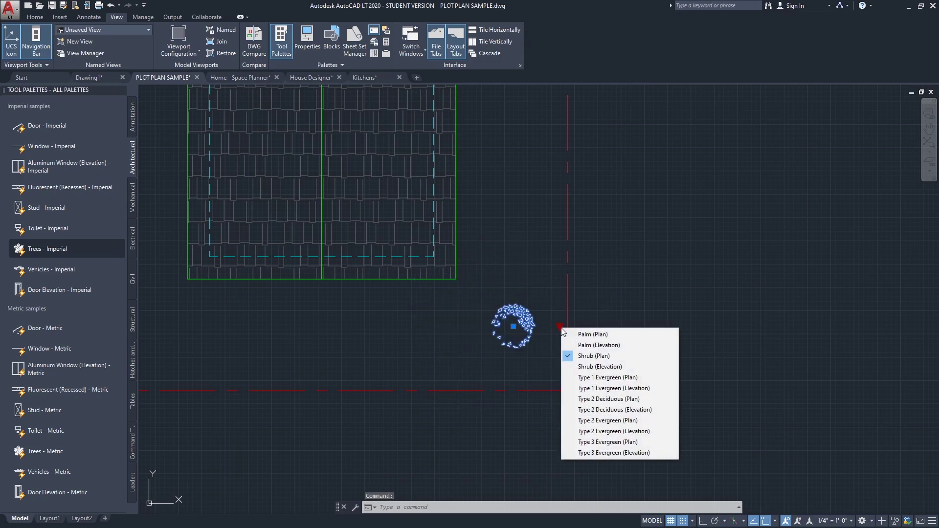
click(620, 380)
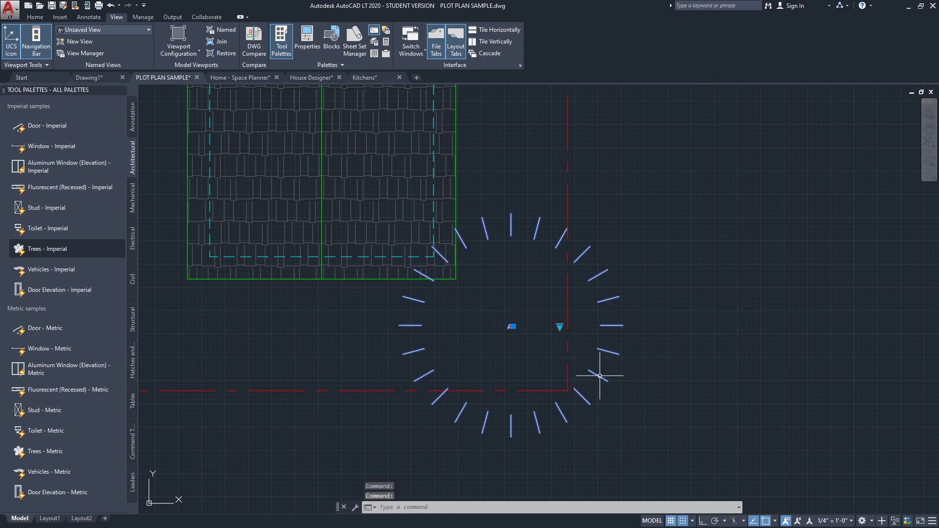
- Switch the tree to Type 2 Deciduous (Plan), then to the jagged round symbol, and deselect
click(560, 326)
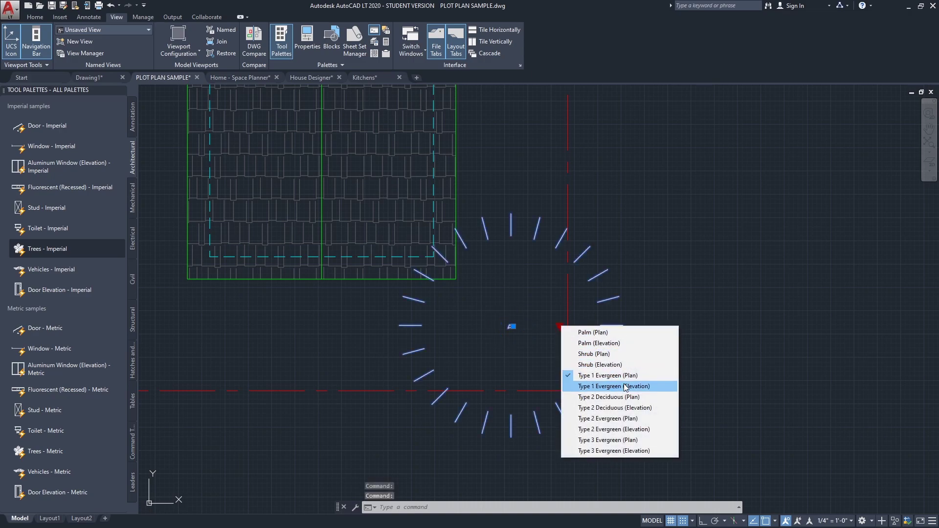
click(633, 397)
click(560, 326)
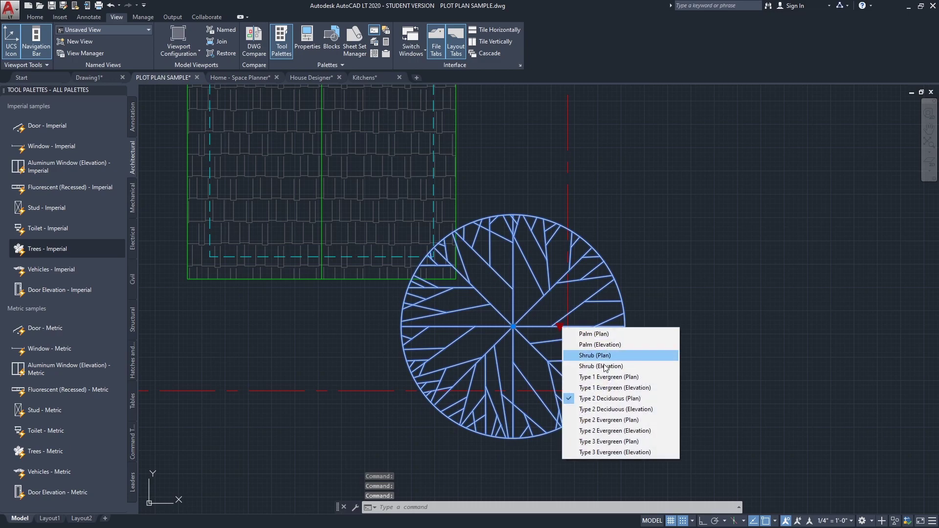
click(577, 419)
scroll(533, 370, down, 2)
scroll(533, 369, down, 6)
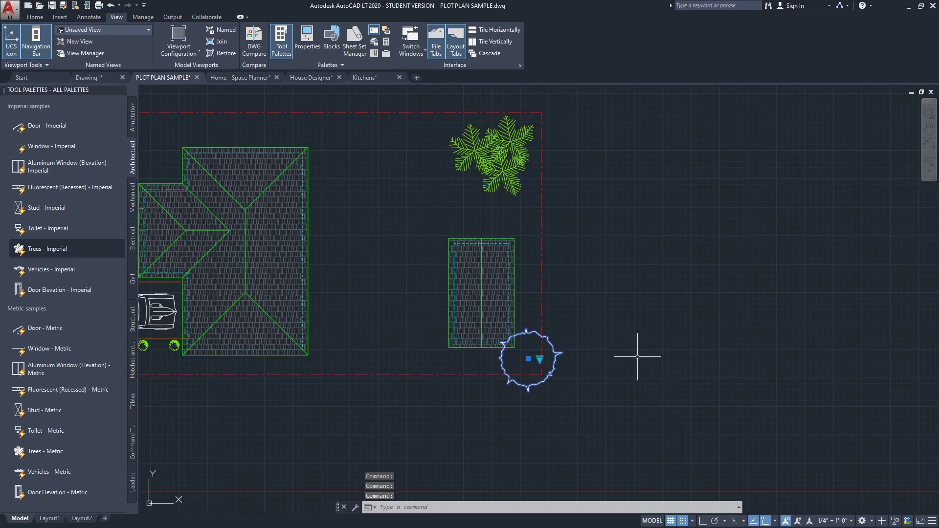
key(Escape)
scroll(399, 310, up, 5)
- Place a Vehicles - Imperial block to the left of the house floor plan
scroll(612, 330, down, 5)
middle_drag(804, 283, 572, 266)
scroll(572, 266, up, 3)
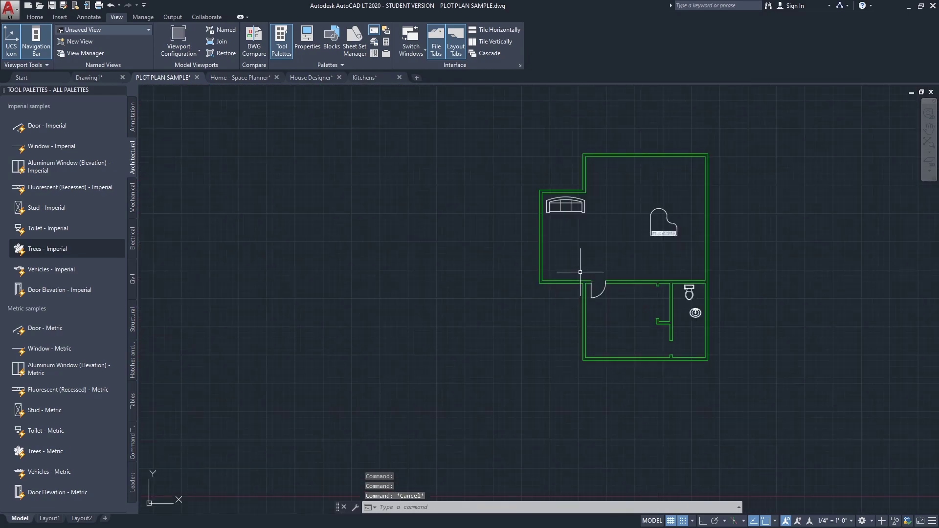
scroll(538, 293, down, 1)
click(47, 269)
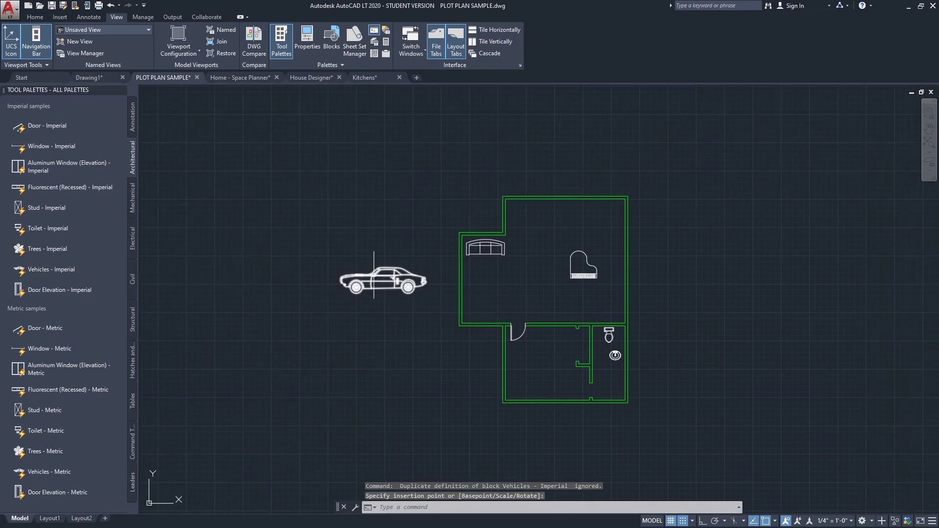
click(385, 282)
scroll(313, 312, up, 4)
- Set the vehicle's visibility state to Sports Car (Top)
click(277, 334)
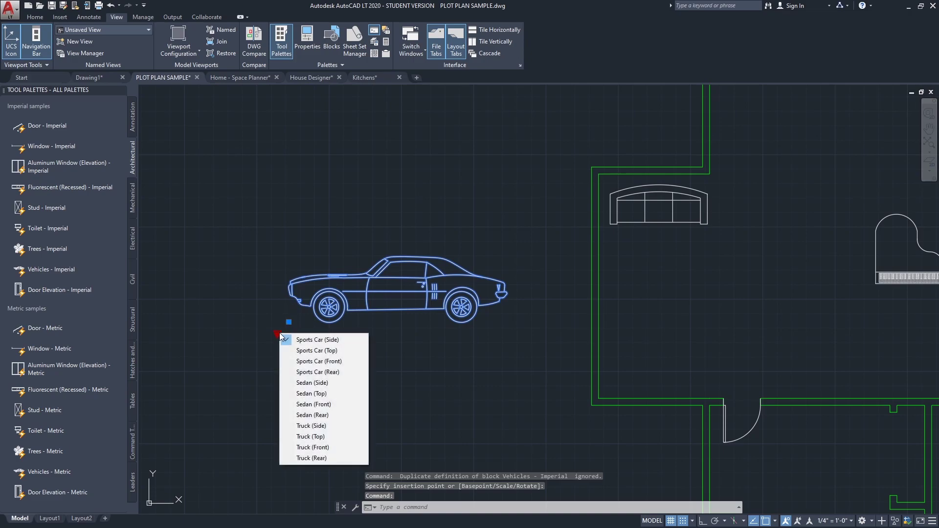
click(339, 350)
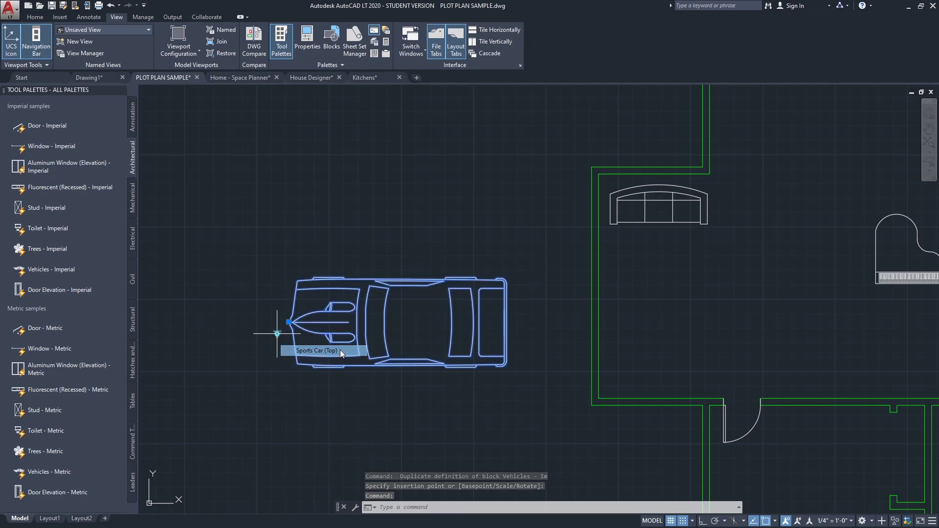
scroll(328, 261, down, 5)
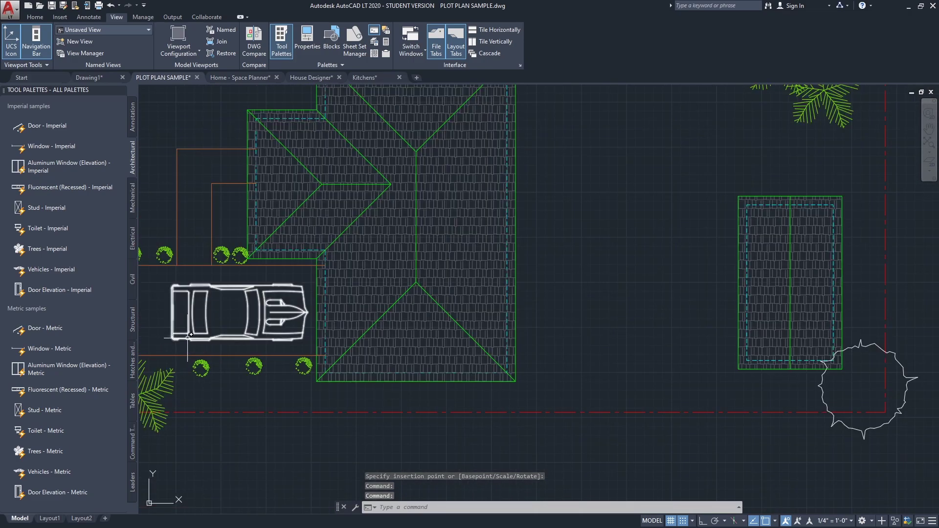
scroll(684, 294, up, 8)
- Switch the vehicle to Truck (Top) and deselect it
click(540, 272)
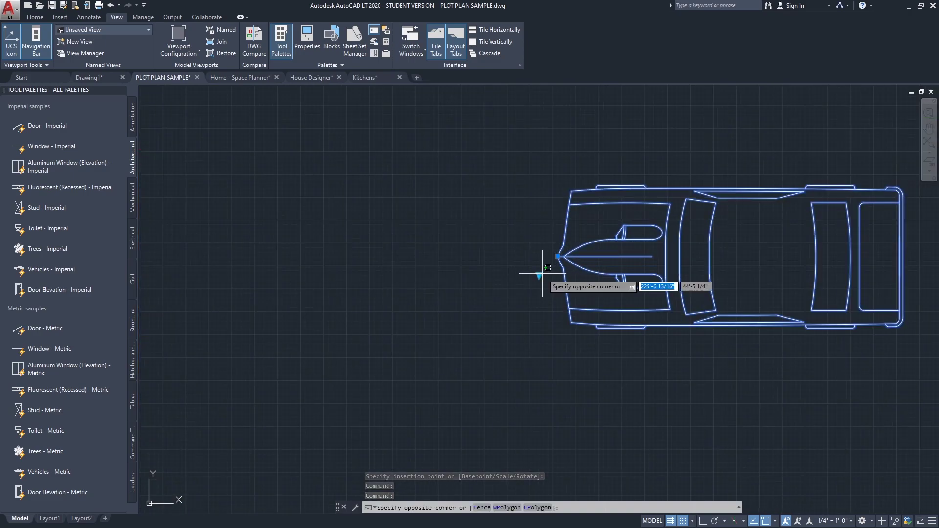
click(539, 275)
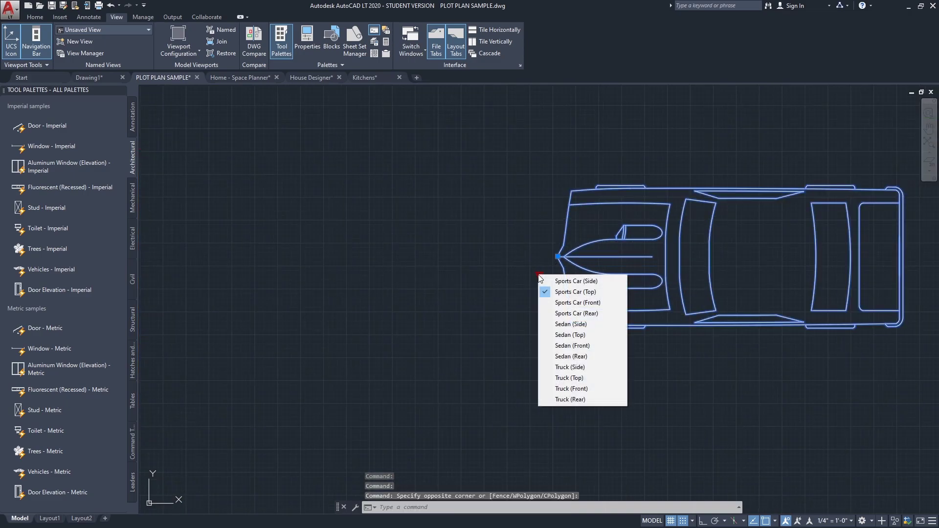
click(585, 377)
middle_drag(538, 354, 360, 314)
scroll(425, 288, up, 3)
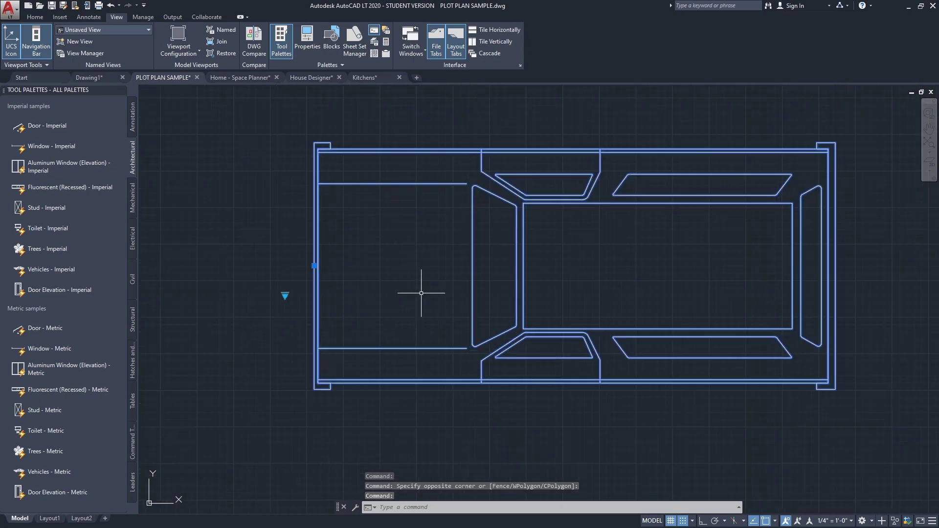
click(288, 294)
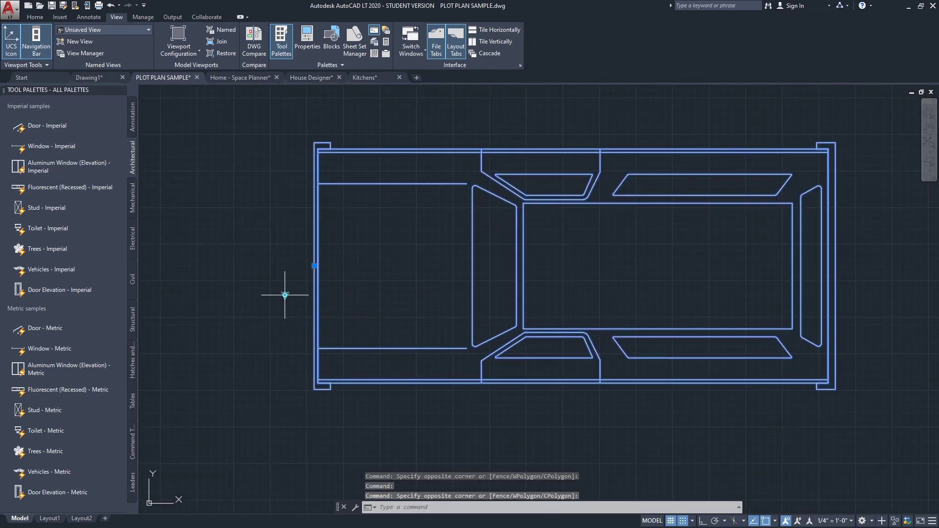
click(285, 294)
key(Escape)
key(Escape)
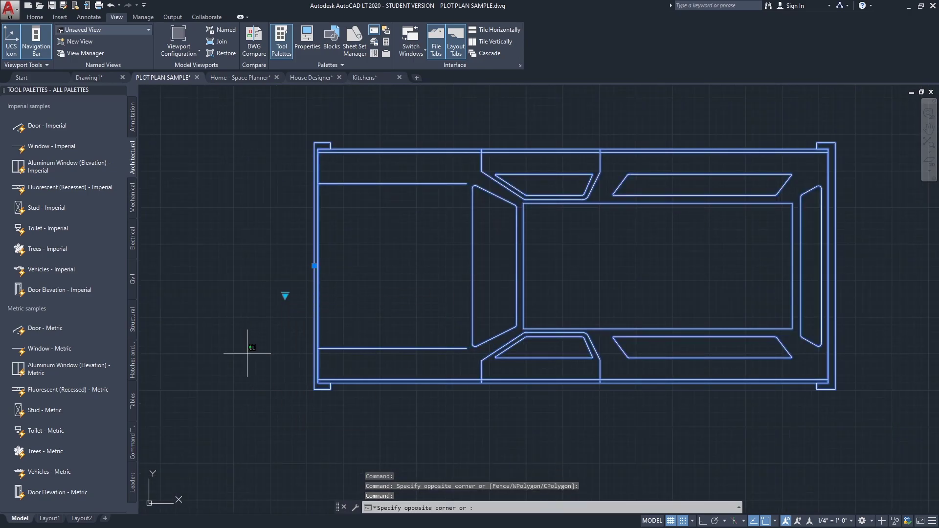
scroll(248, 357, down, 5)
scroll(425, 287, up, 3)
scroll(426, 287, down, 3)
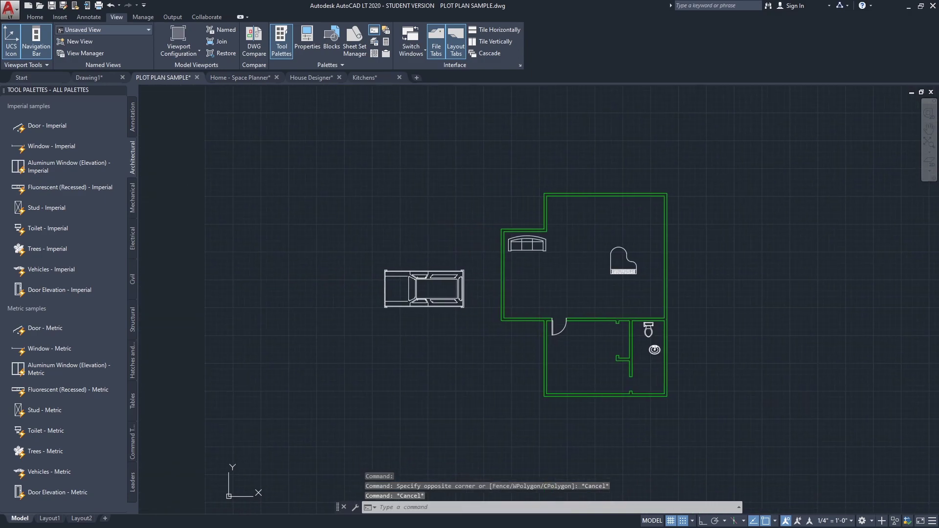
middle_drag(328, 273, 419, 268)
scroll(482, 268, down, 2)
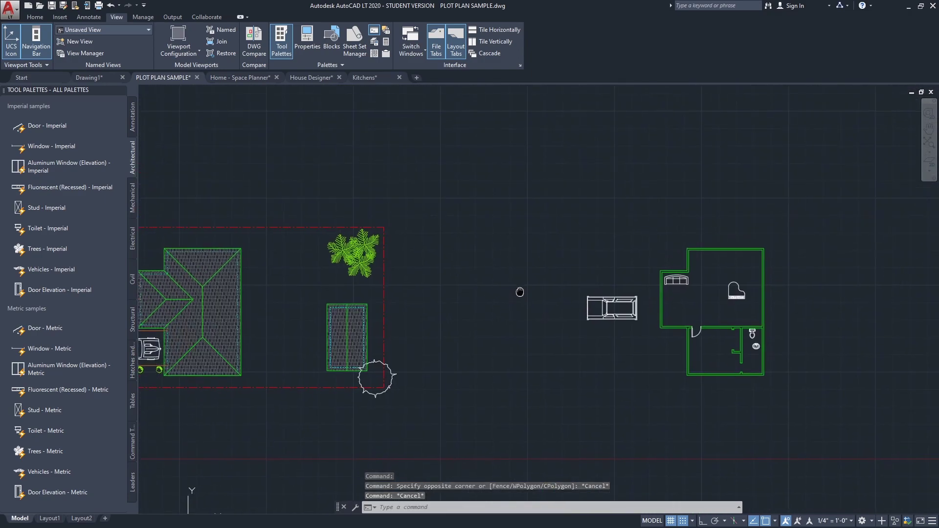
scroll(508, 293, up, 2)
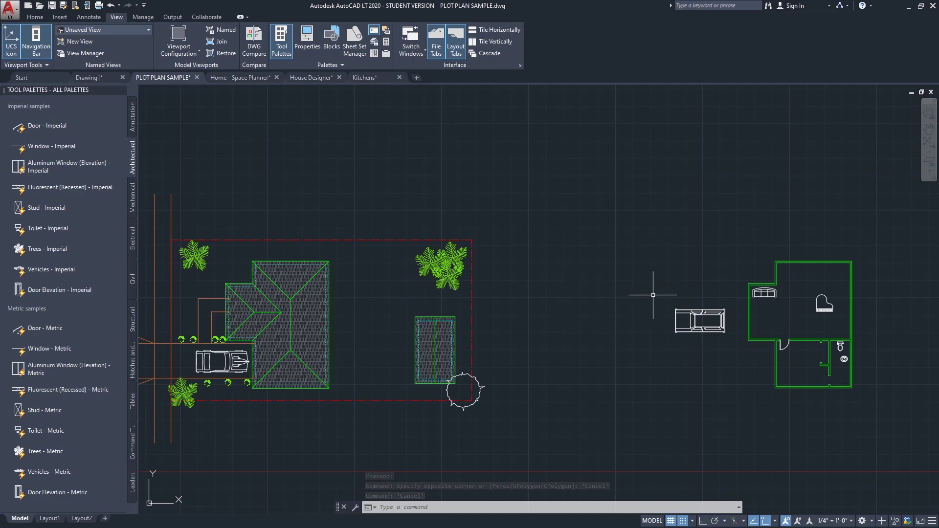